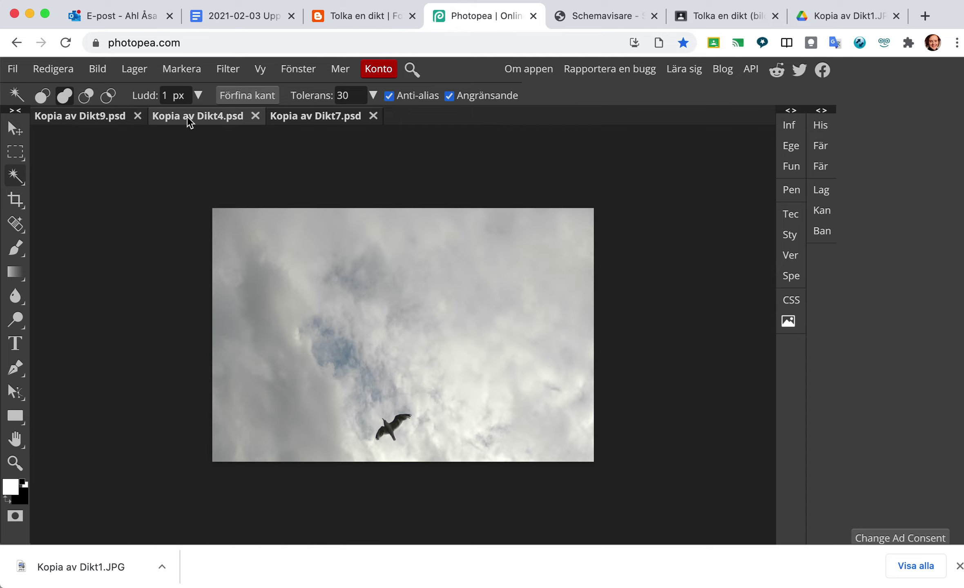
- Rotate the sunset sky image in Kopia av Dikt7.psd 90° counterclockwise
{"action": "left_click", "coordinate": [295, 120]}
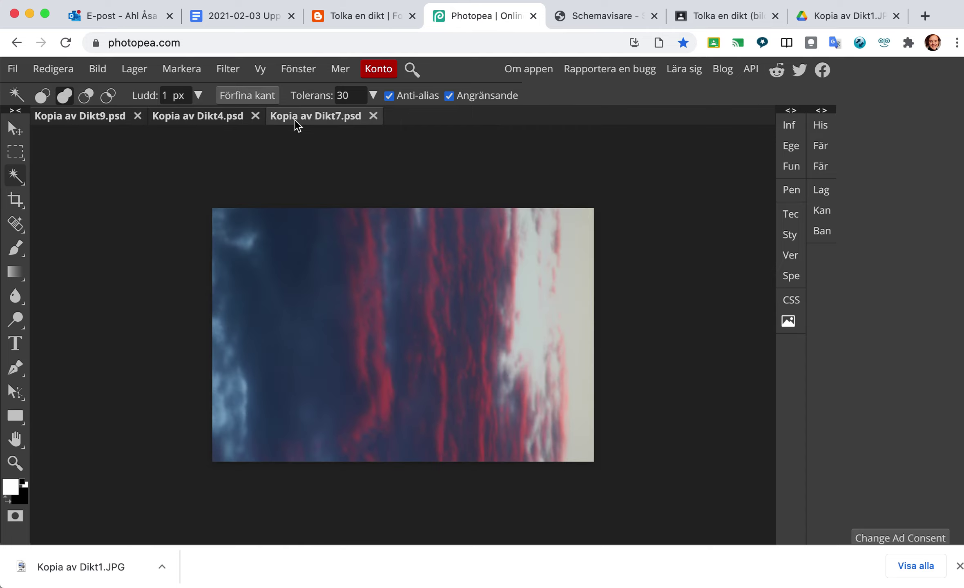
{"action": "left_click", "coordinate": [98, 70]}
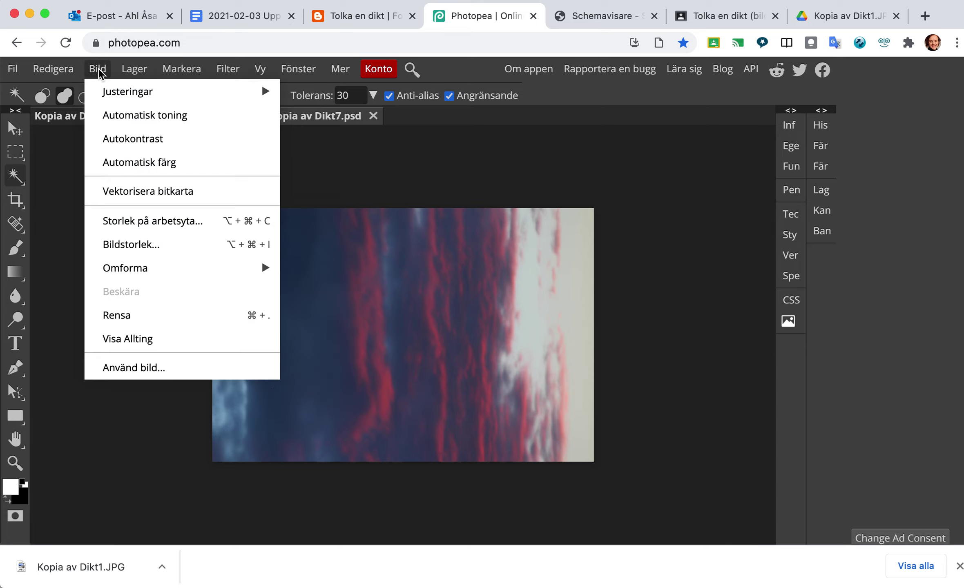
{"action": "mouse_move", "coordinate": [137, 277]}
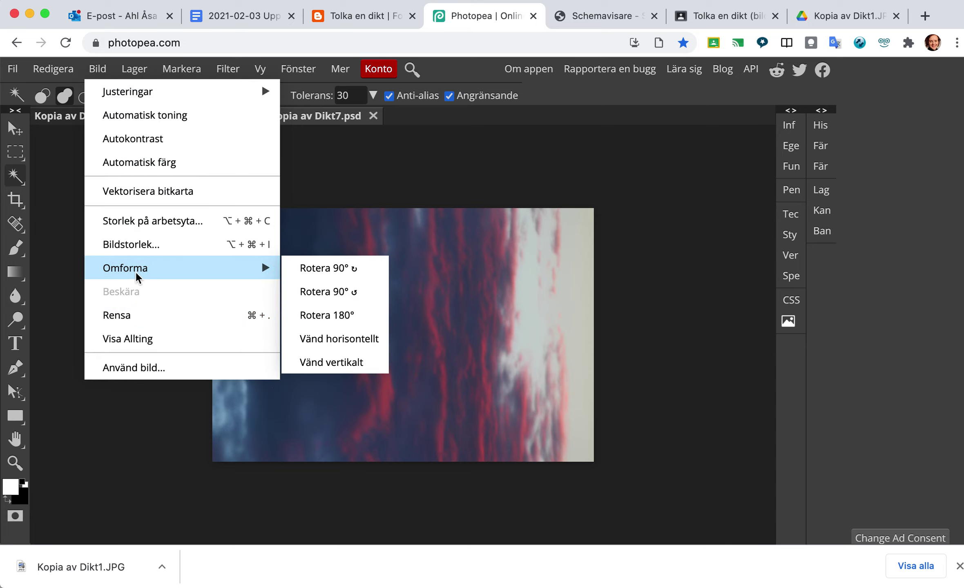
{"action": "left_click", "coordinate": [303, 292]}
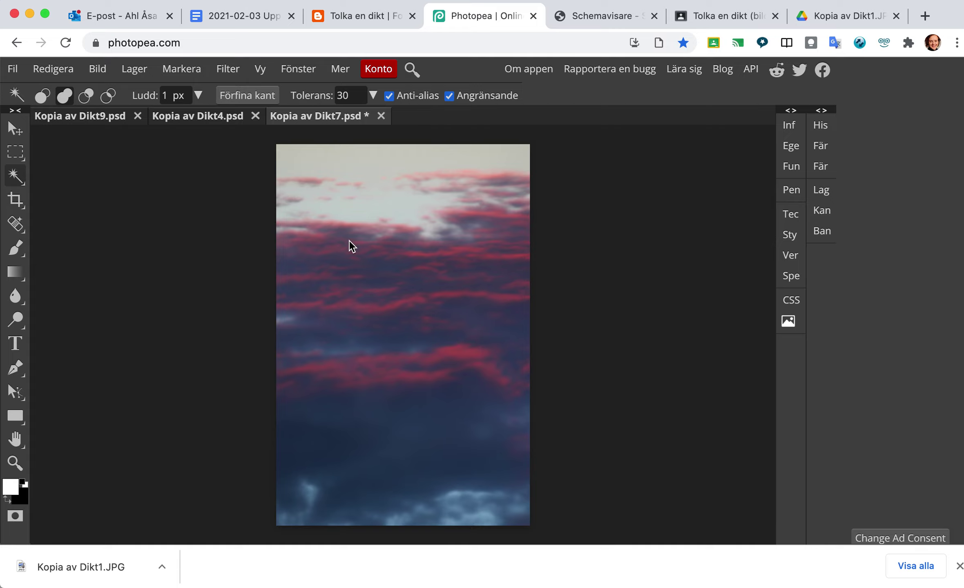
- Select the entire sky above the trees in Kopia av Dikt9.psd with the Magic Wand (Trollspöet) in add-to-selection mode
{"action": "left_click", "coordinate": [208, 118]}
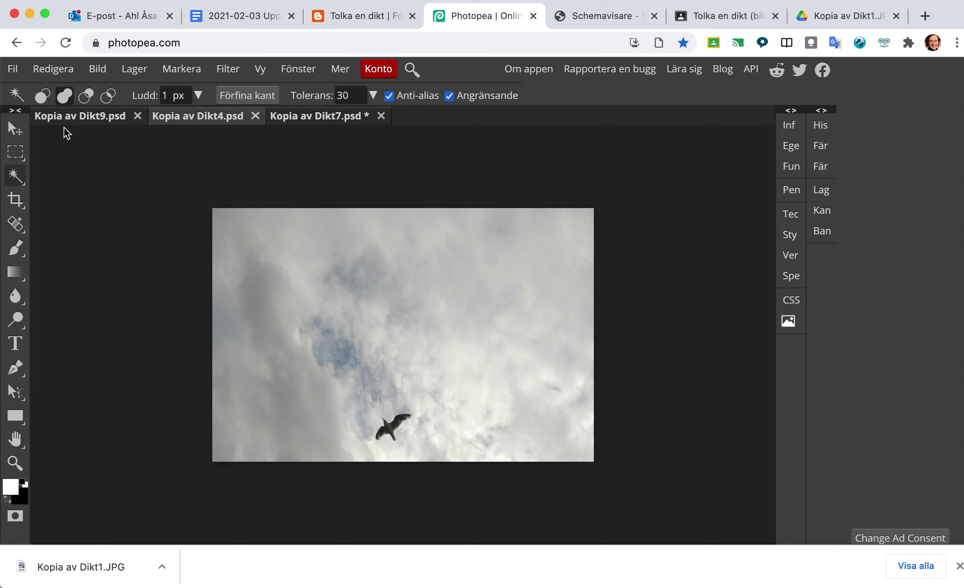
{"action": "left_click", "coordinate": [71, 119]}
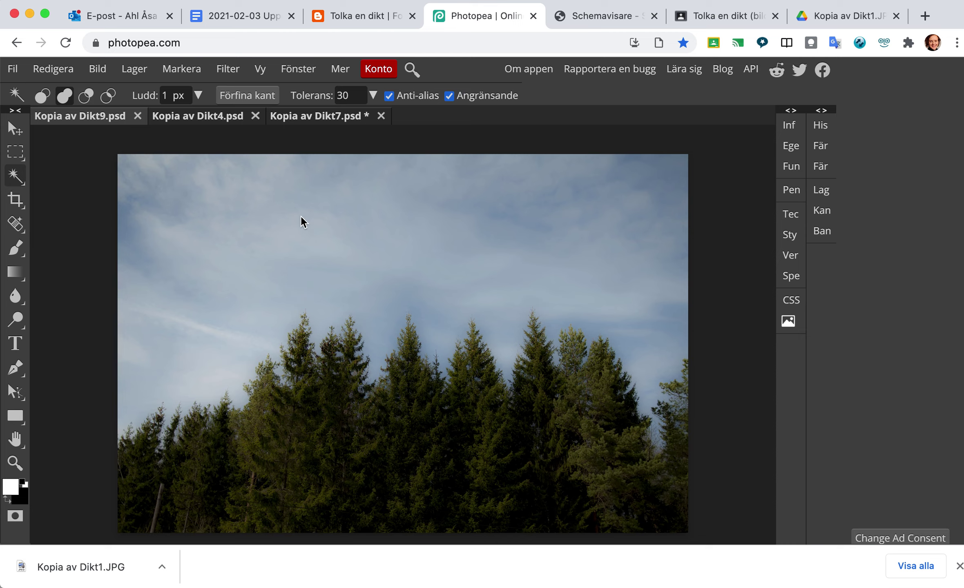
{"action": "right_click", "coordinate": [19, 174]}
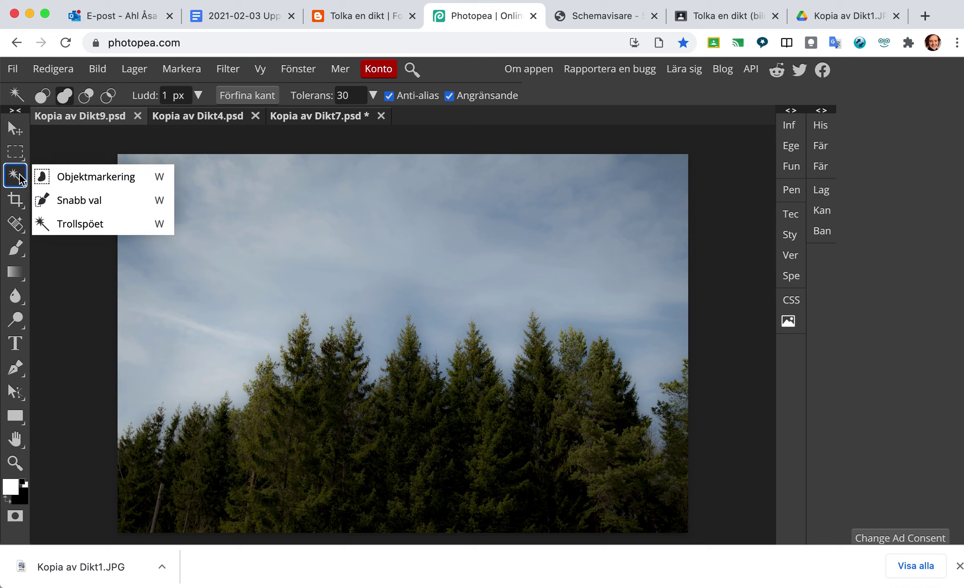
{"action": "left_click", "coordinate": [56, 225]}
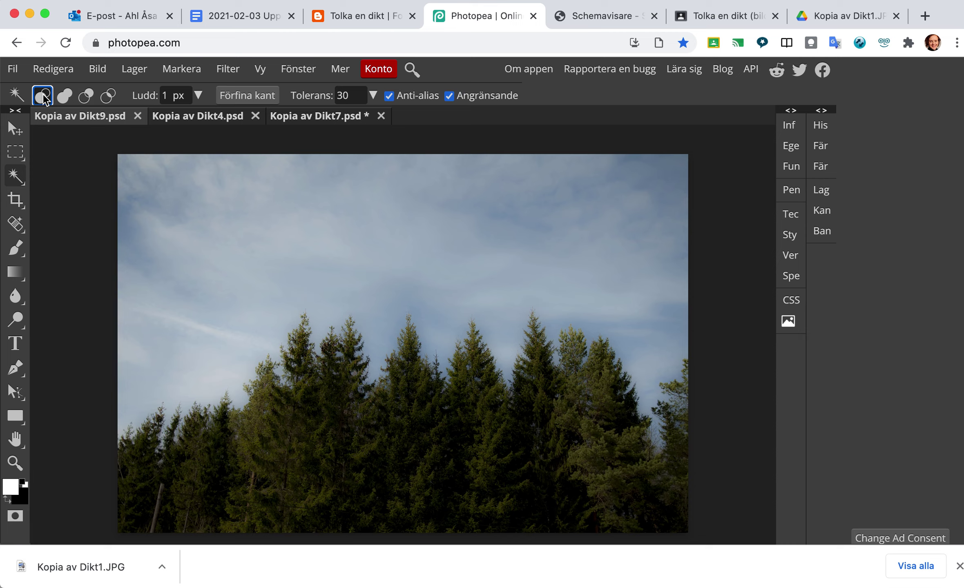
{"action": "left_click", "coordinate": [65, 95]}
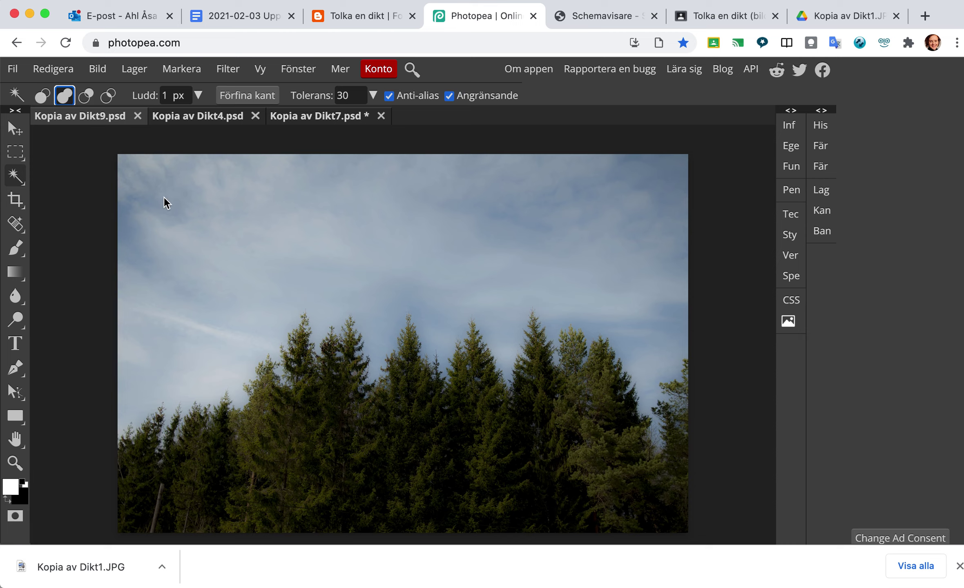
{"action": "left_click", "coordinate": [201, 224]}
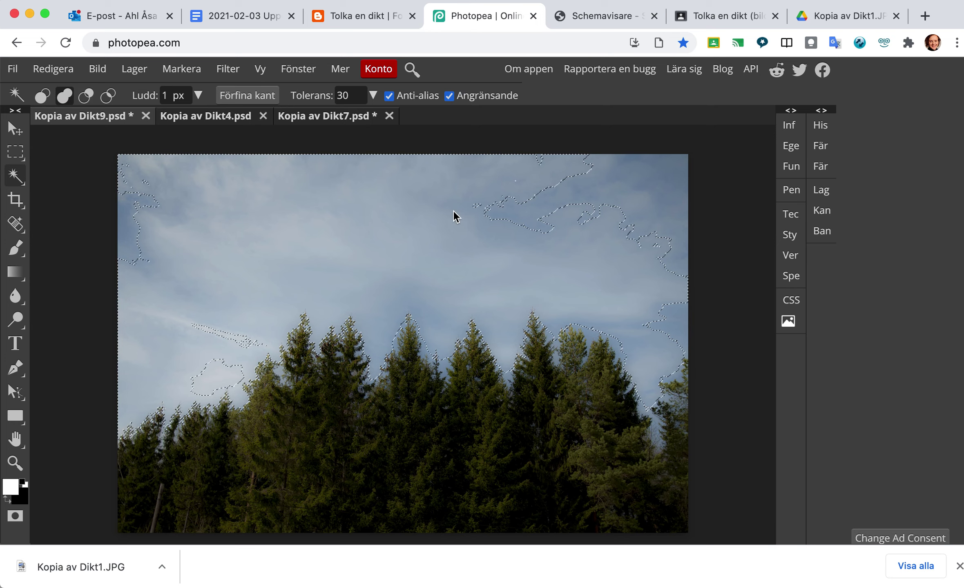
{"action": "left_click", "coordinate": [522, 215]}
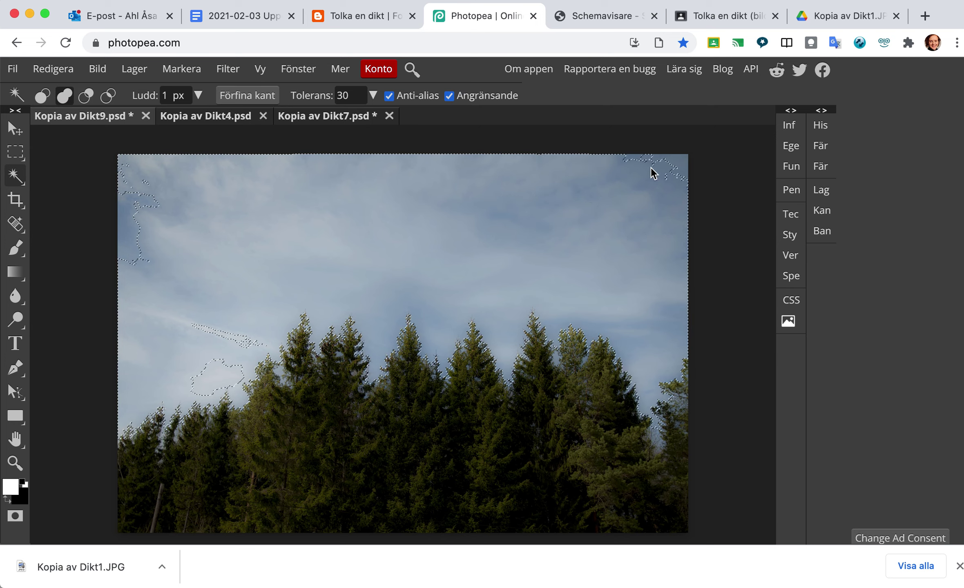
{"action": "left_click", "coordinate": [673, 160]}
{"action": "left_click", "coordinate": [139, 208]}
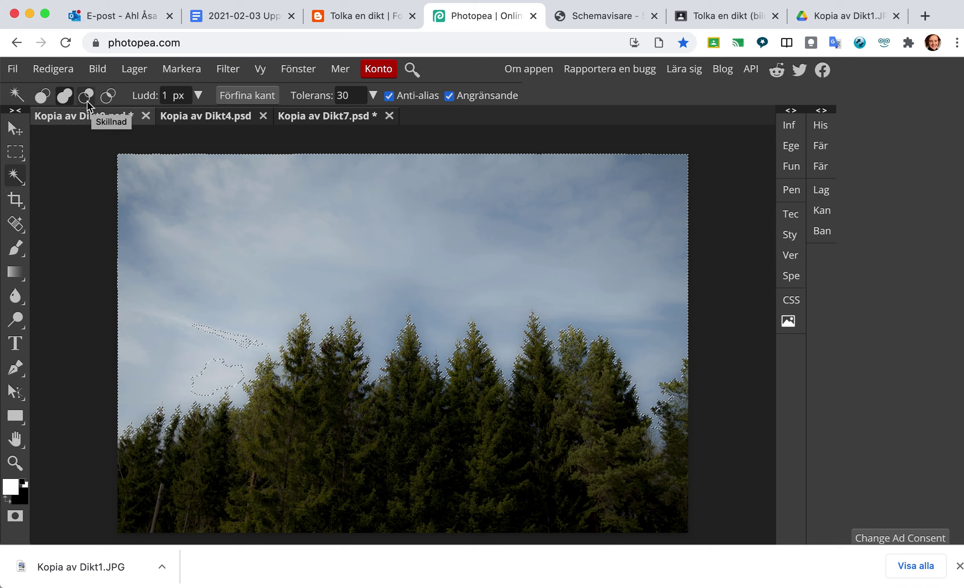
{"action": "left_click", "coordinate": [240, 342]}
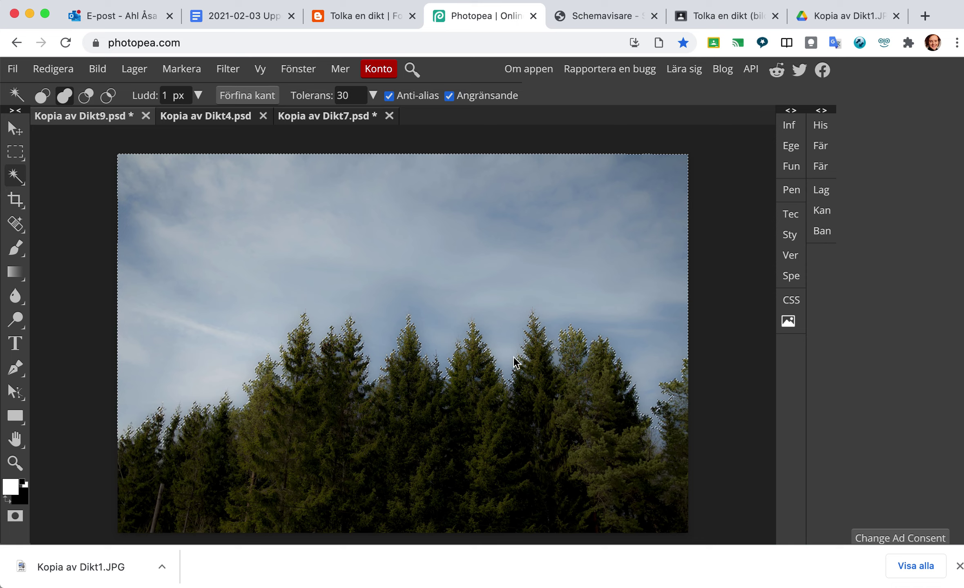
{"action": "left_click", "coordinate": [655, 438]}
{"action": "key", "text": "Delete"}
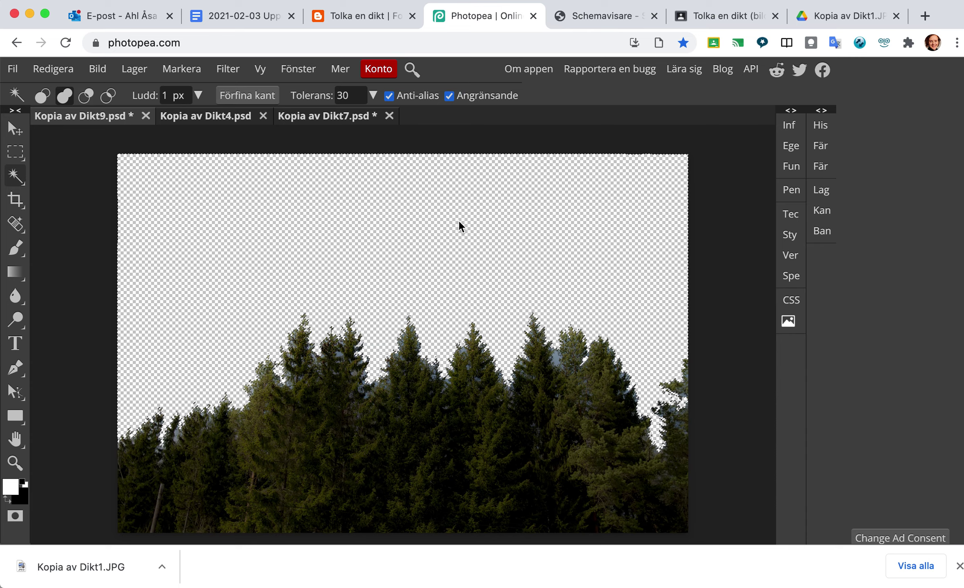
{"action": "left_click", "coordinate": [55, 68]}
{"action": "left_click", "coordinate": [84, 91]}
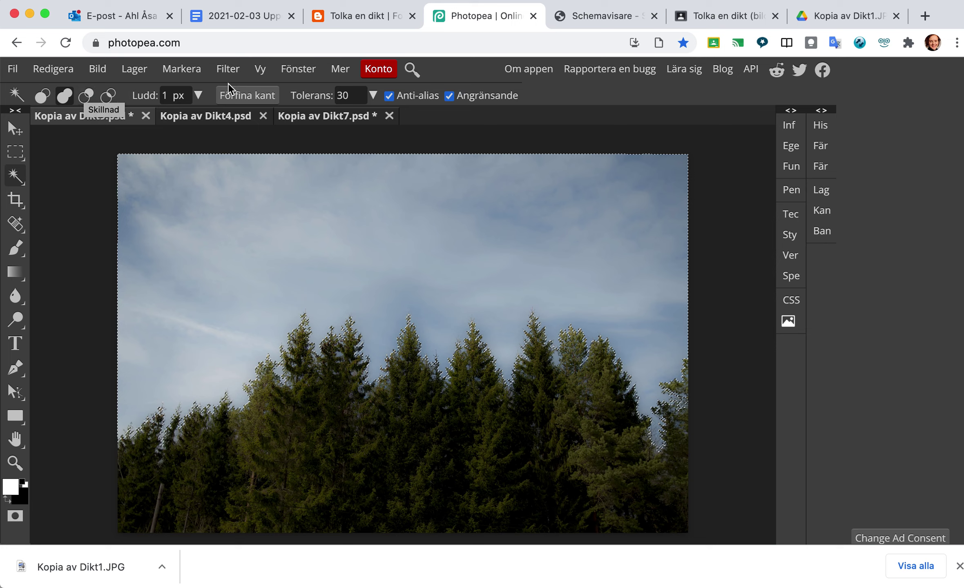
- Invert the sky selection so it covers the trees, and copy the selected trees
{"action": "left_click", "coordinate": [184, 68]}
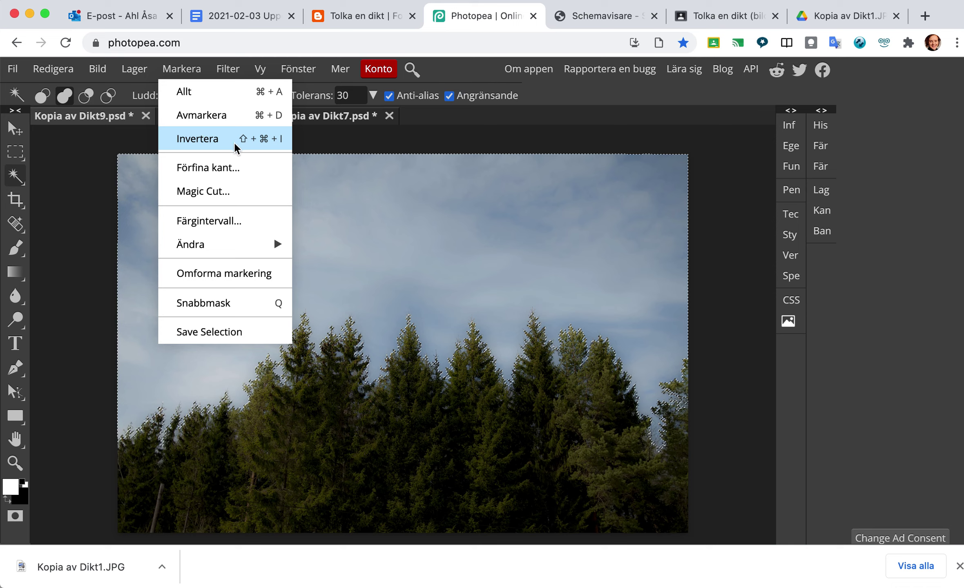
{"action": "left_click", "coordinate": [204, 141]}
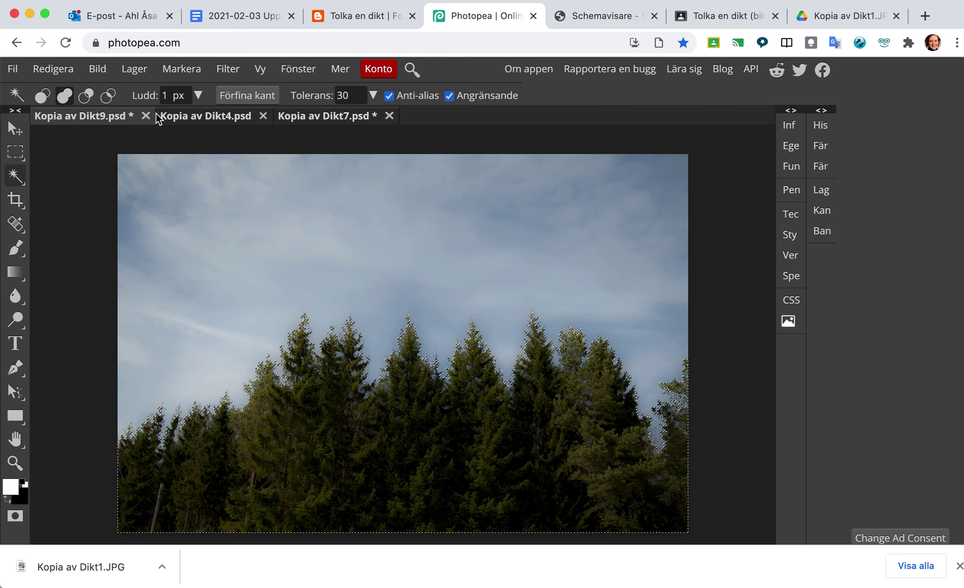
{"action": "left_click", "coordinate": [62, 70]}
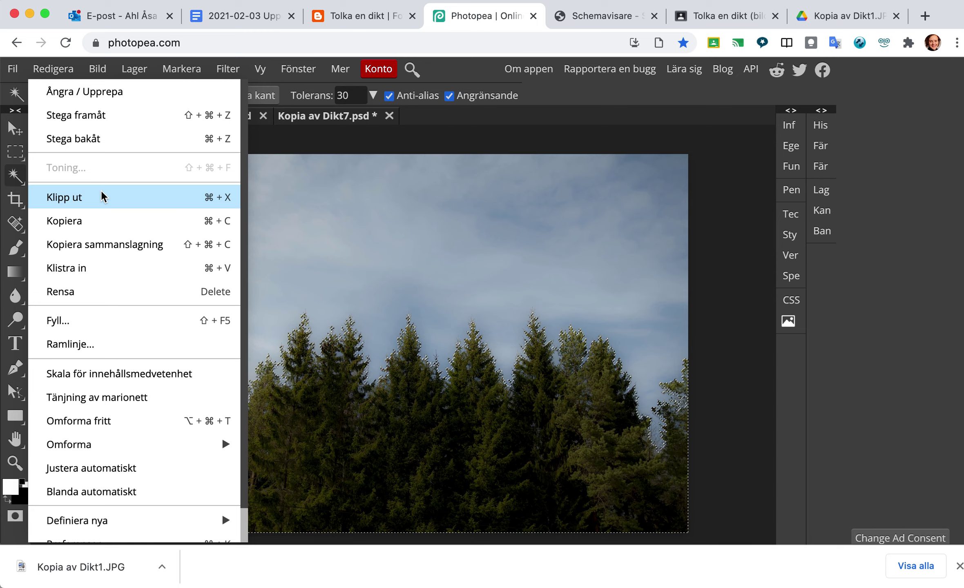
{"action": "left_click", "coordinate": [79, 221]}
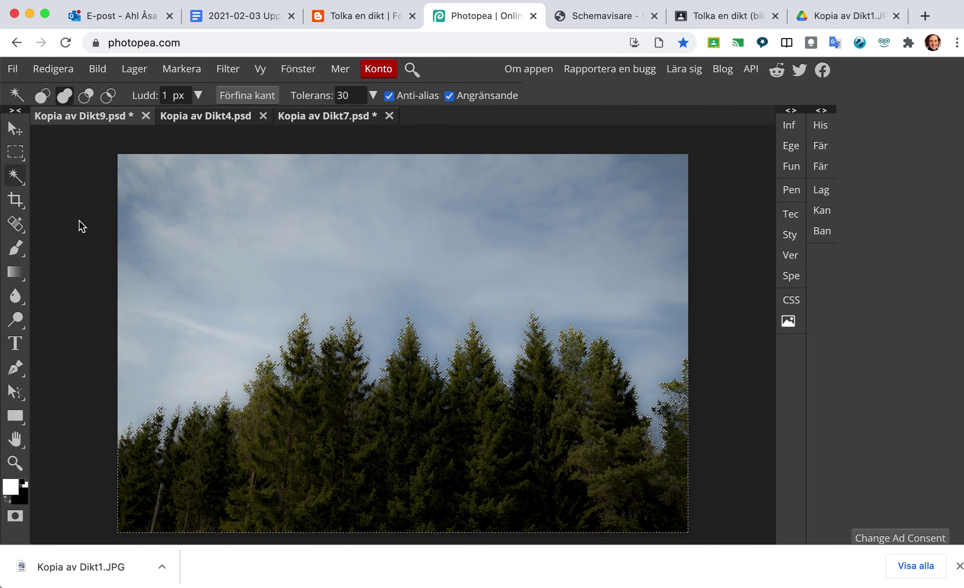
- Paste the copied trees into the rotated sunset image, Kopia av Dikt7.psd
{"action": "left_click", "coordinate": [201, 116]}
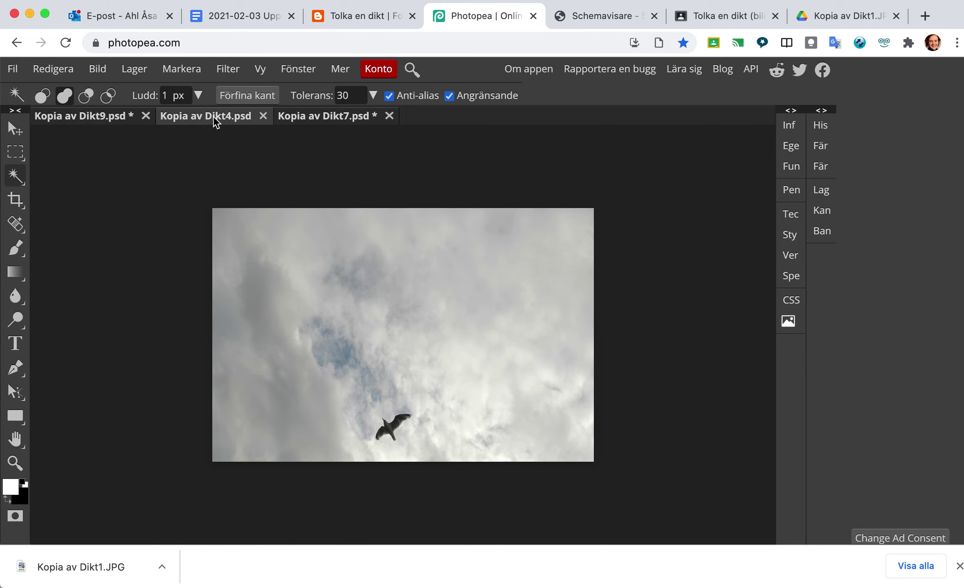
{"action": "left_click", "coordinate": [307, 113]}
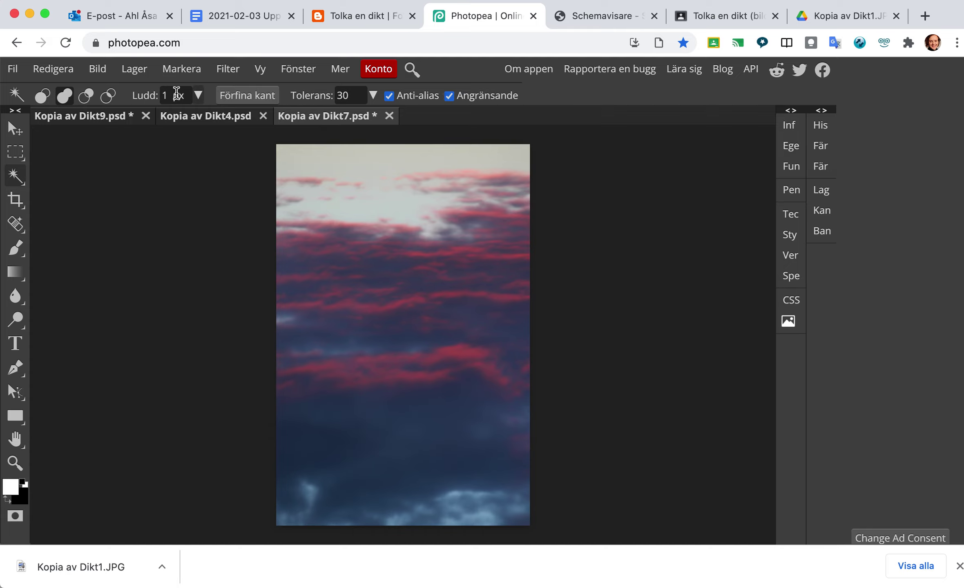
{"action": "left_click", "coordinate": [51, 73]}
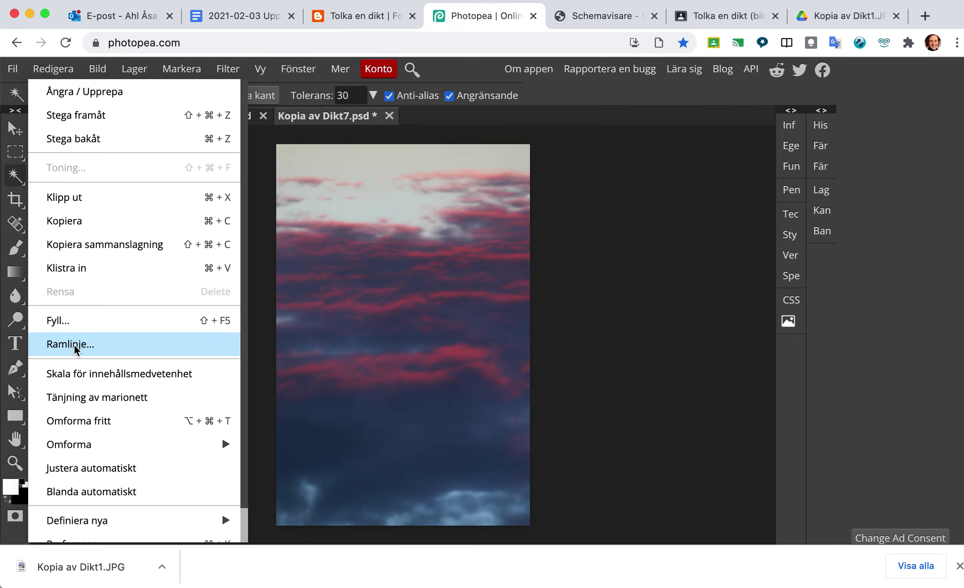
{"action": "left_click", "coordinate": [77, 265]}
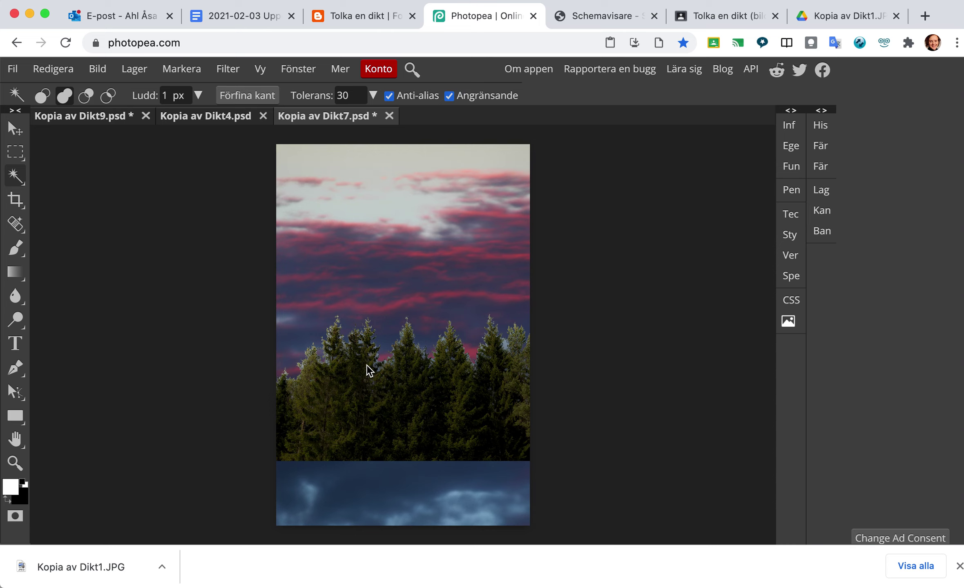
{"action": "left_click", "coordinate": [462, 419]}
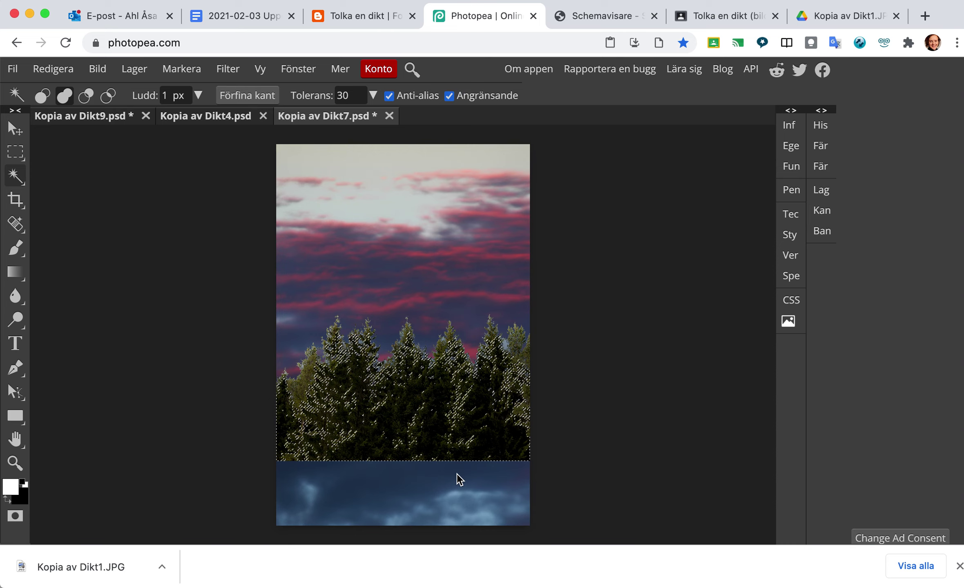
{"action": "key", "text": "super+d"}
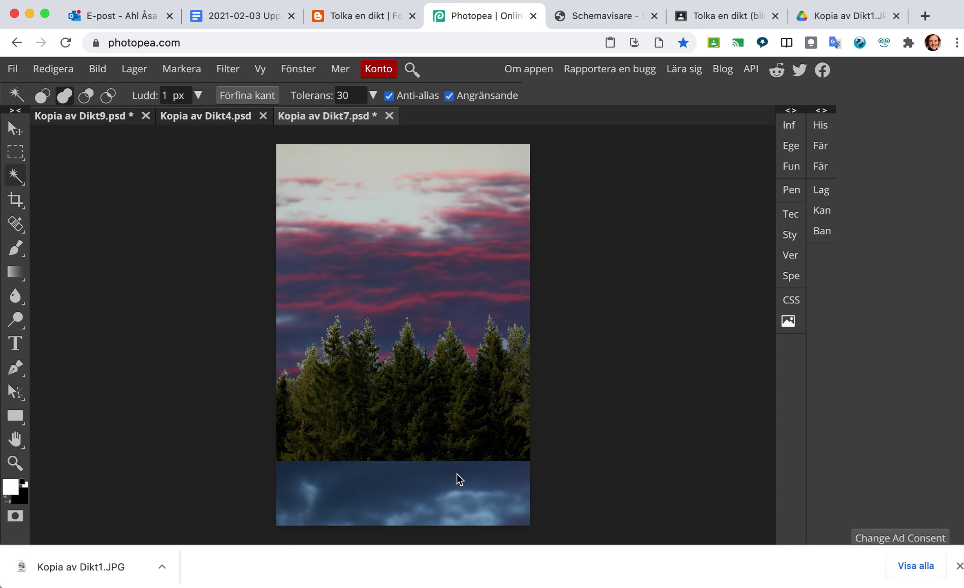
{"action": "left_click", "coordinate": [180, 73]}
{"action": "left_click", "coordinate": [58, 154]}
- Move the pasted trees down to the image's lower edge and scale them to about 100% width and 78% height
{"action": "left_click", "coordinate": [17, 131]}
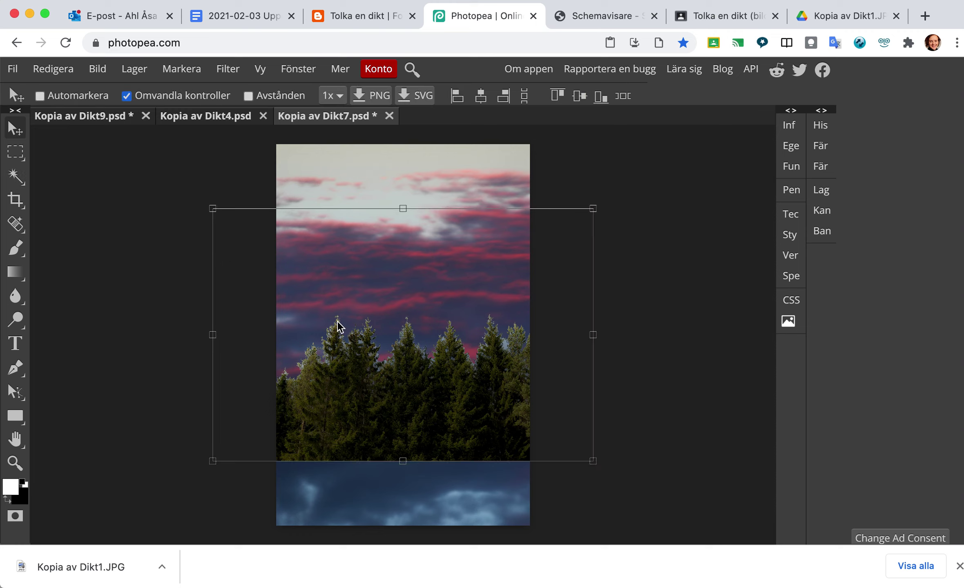
{"action": "left_click_drag", "start_coordinate": [423, 388], "coordinate": [418, 460]}
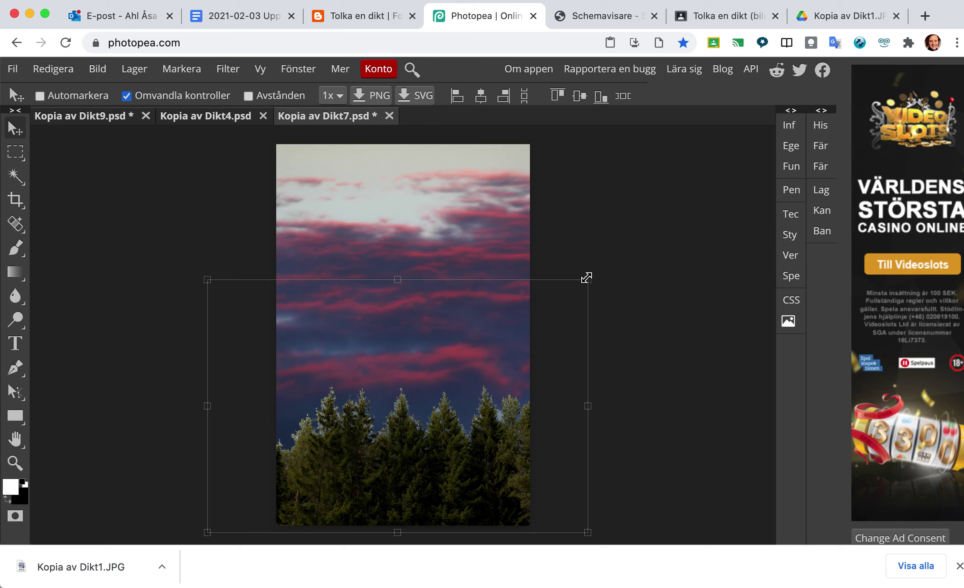
{"action": "left_click_drag", "start_coordinate": [598, 275], "coordinate": [654, 224]}
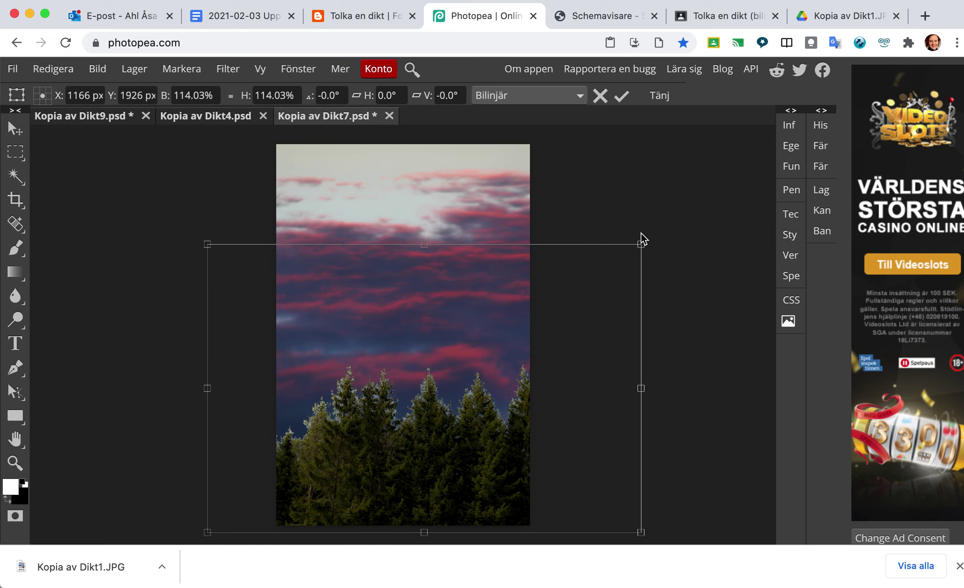
{"action": "left_click_drag", "start_coordinate": [424, 245], "coordinate": [429, 338]}
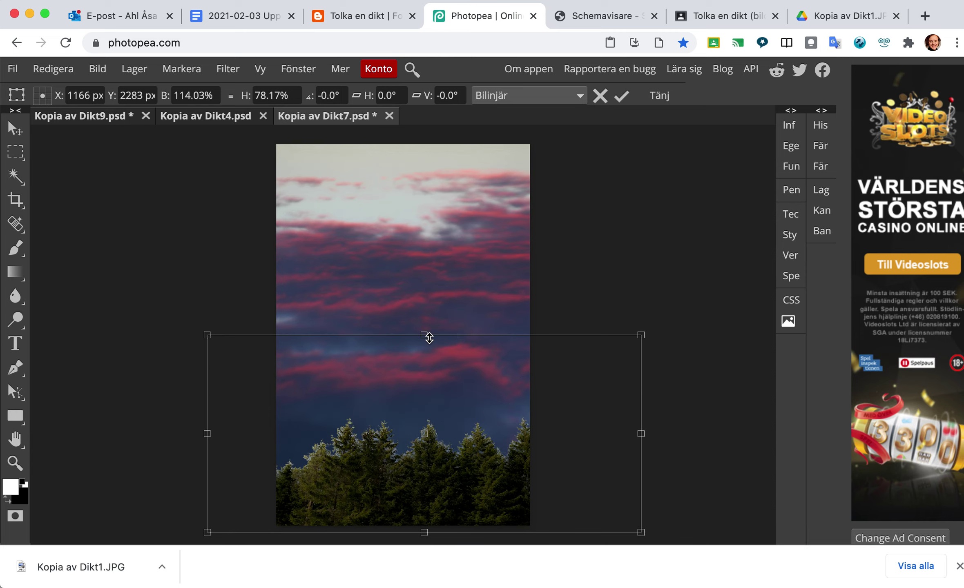
{"action": "left_click_drag", "start_coordinate": [207, 433], "coordinate": [252, 437]}
{"action": "left_click_drag", "start_coordinate": [641, 433], "coordinate": [632, 434]}
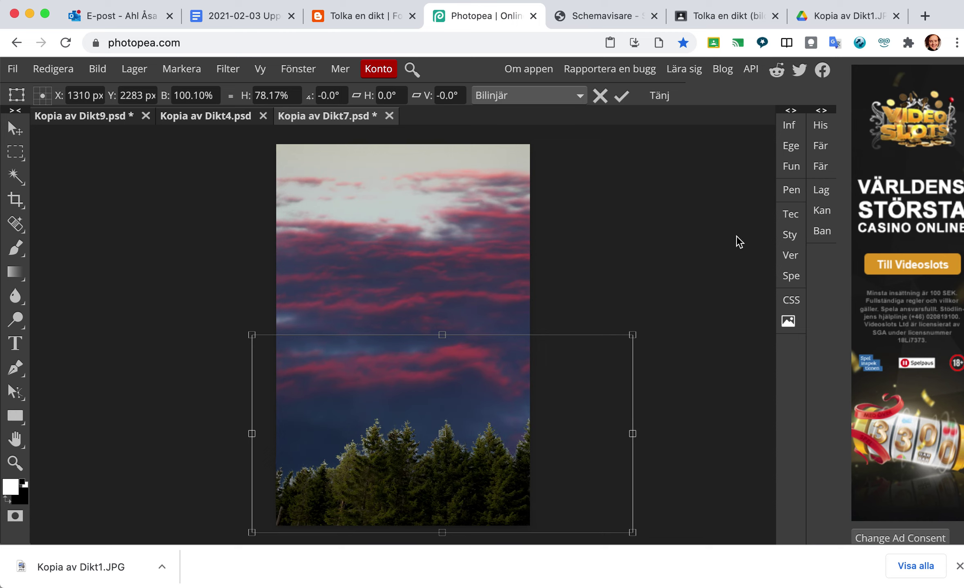
- Delete the hidden layers Layer 2 and Layer 1, and set the tree layer's blend mode to Multiplicera
{"action": "left_click", "coordinate": [826, 195]}
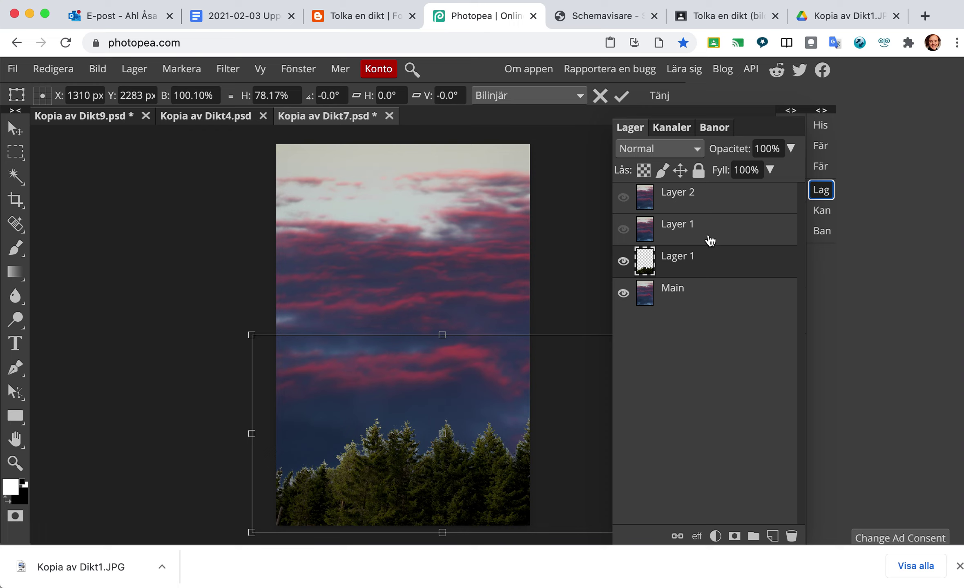
{"action": "left_click", "coordinate": [719, 200]}
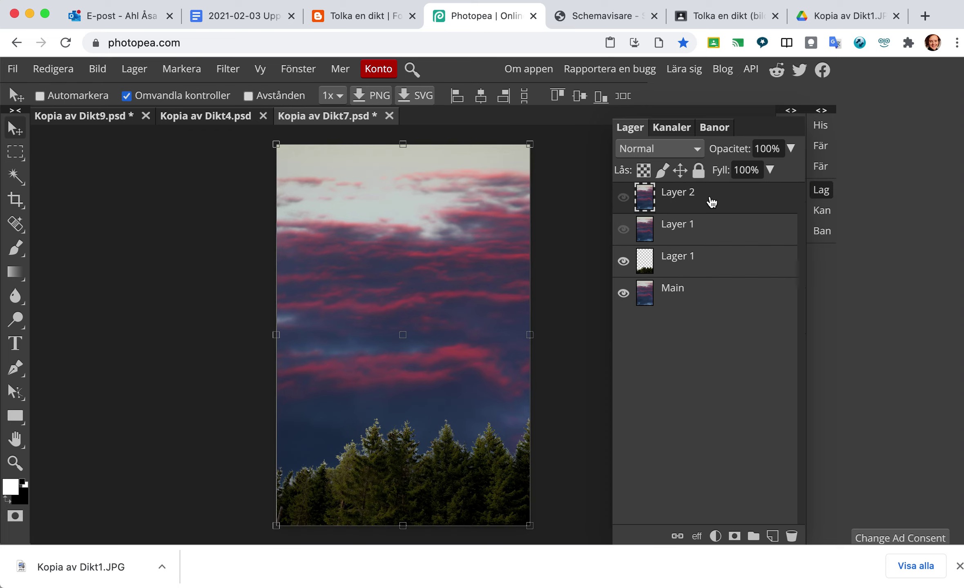
{"action": "left_click", "coordinate": [791, 536]}
{"action": "left_click", "coordinate": [792, 536]}
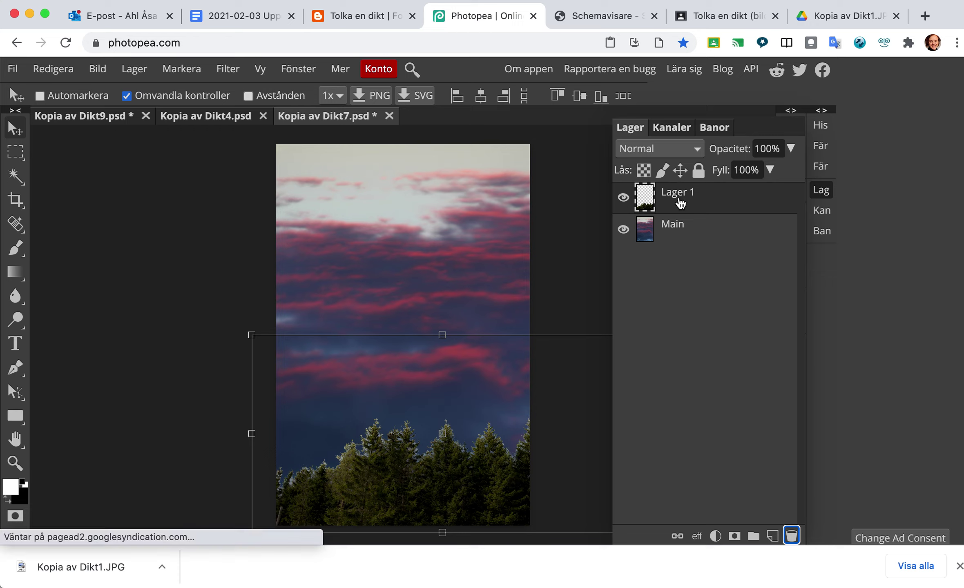
{"action": "left_click", "coordinate": [664, 149]}
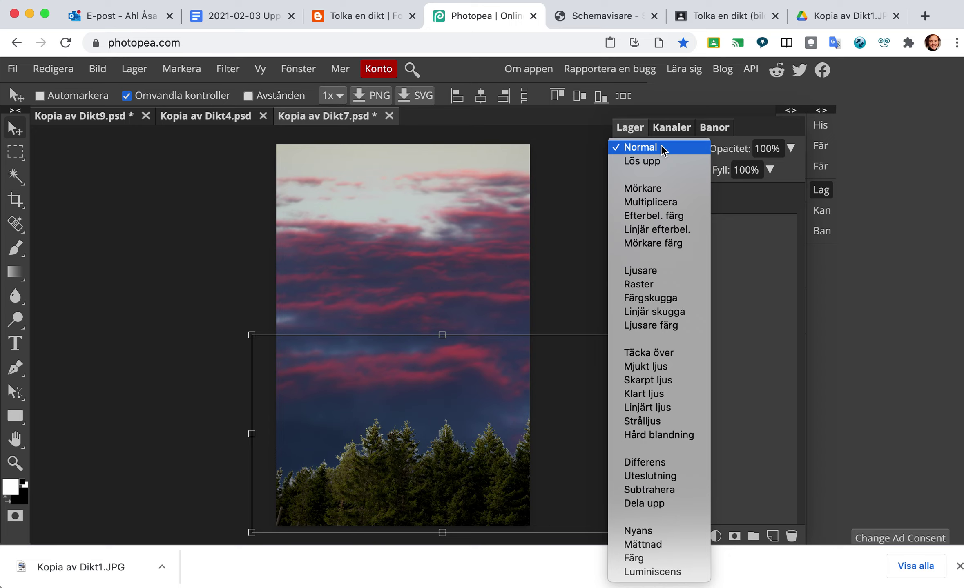
{"action": "left_click", "coordinate": [658, 205]}
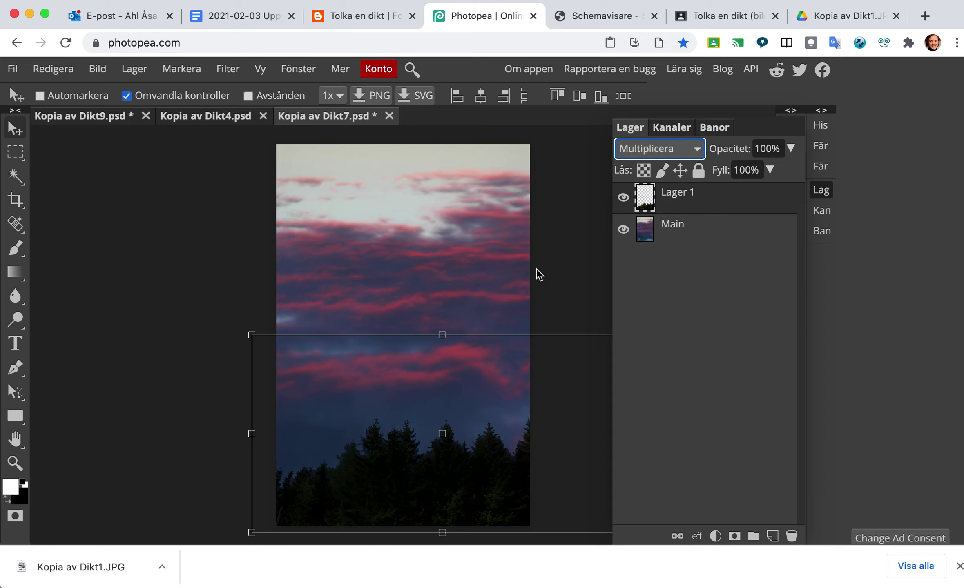
- Try the blend modes Ljusare and Dela upp on the tree layer, Lager 1
{"action": "left_click", "coordinate": [665, 238]}
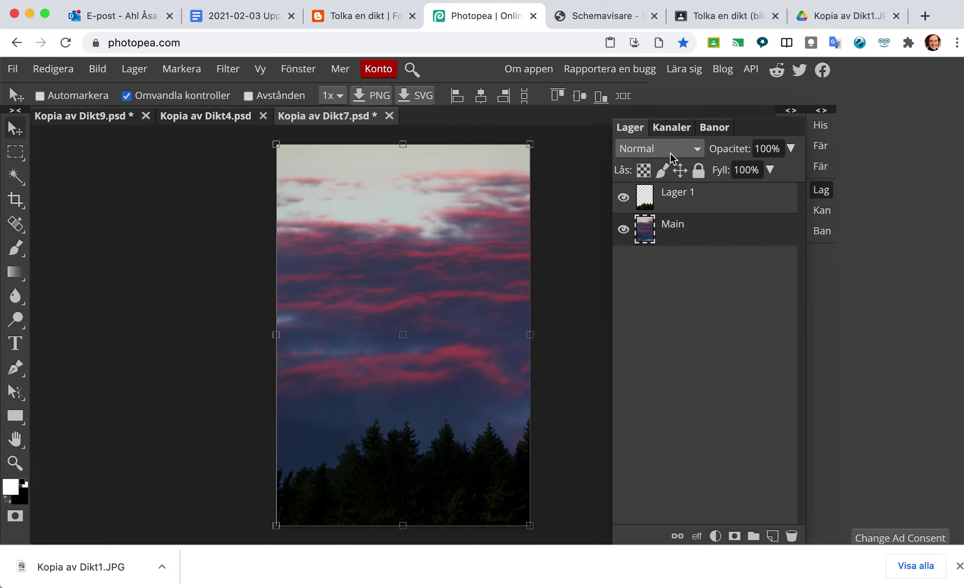
{"action": "left_click", "coordinate": [679, 205]}
{"action": "left_click", "coordinate": [680, 149]}
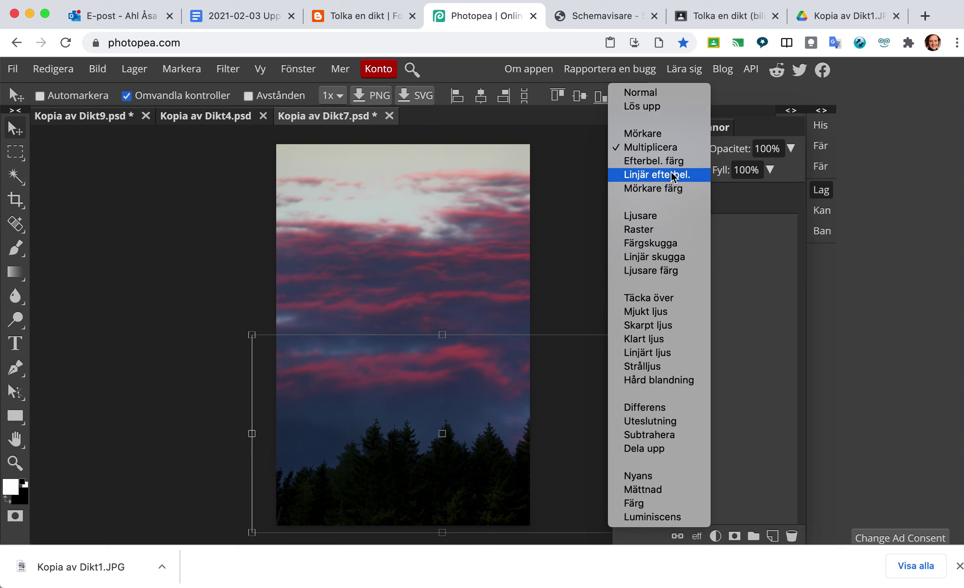
{"action": "left_click", "coordinate": [658, 216]}
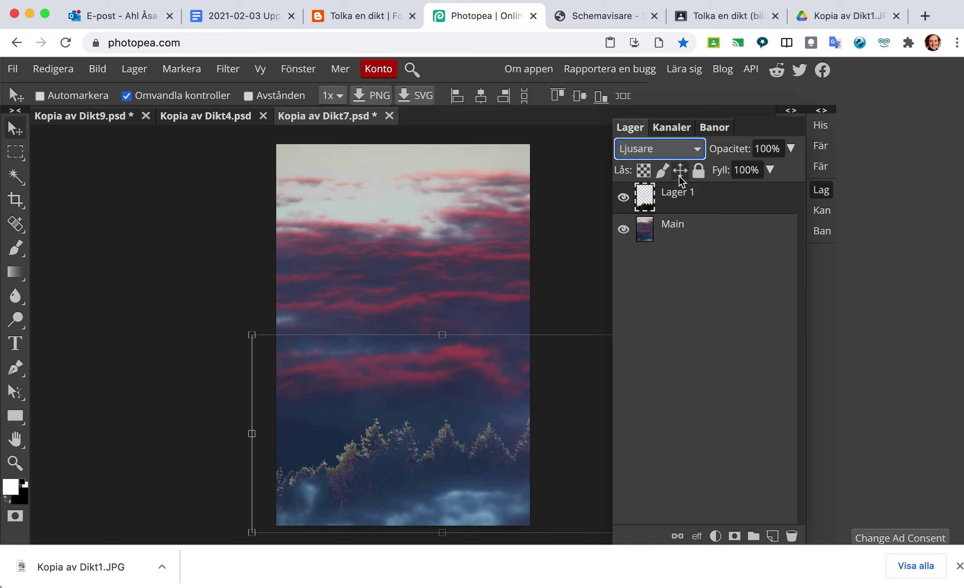
{"action": "left_click", "coordinate": [694, 150]}
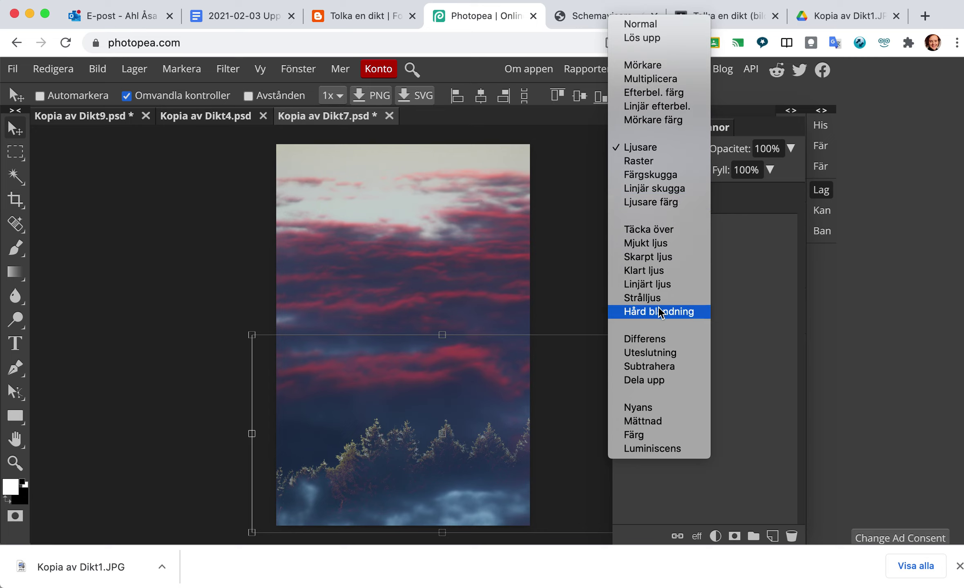
{"action": "left_click", "coordinate": [660, 381]}
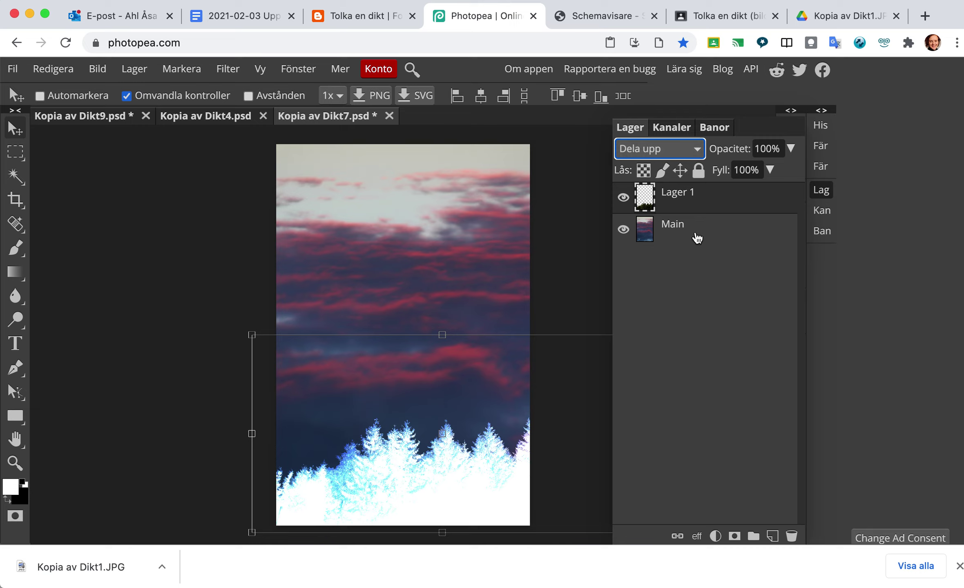
- Set the blend mode of the tree layer, Lager 1, to Luminiscens
{"action": "left_click", "coordinate": [680, 148]}
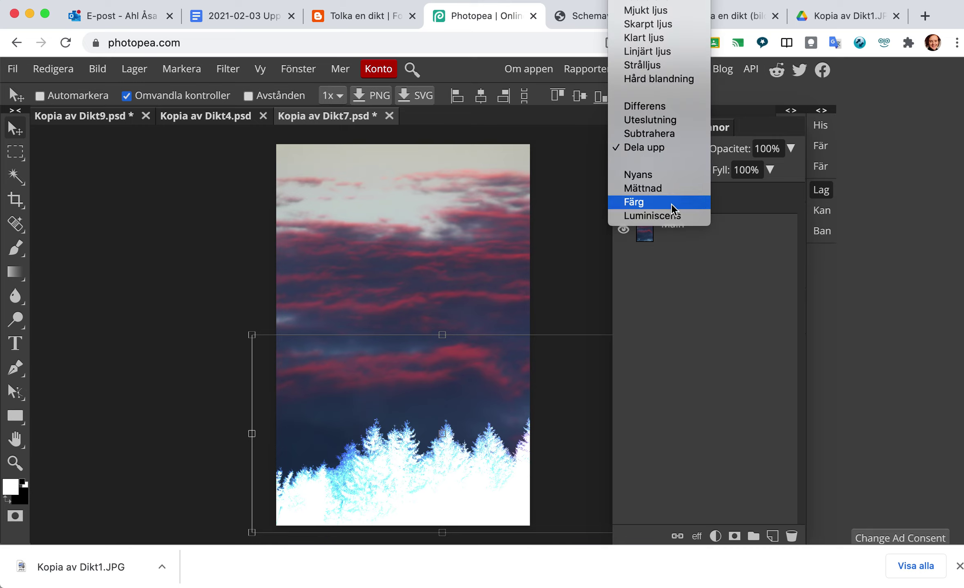
{"action": "left_click", "coordinate": [672, 215]}
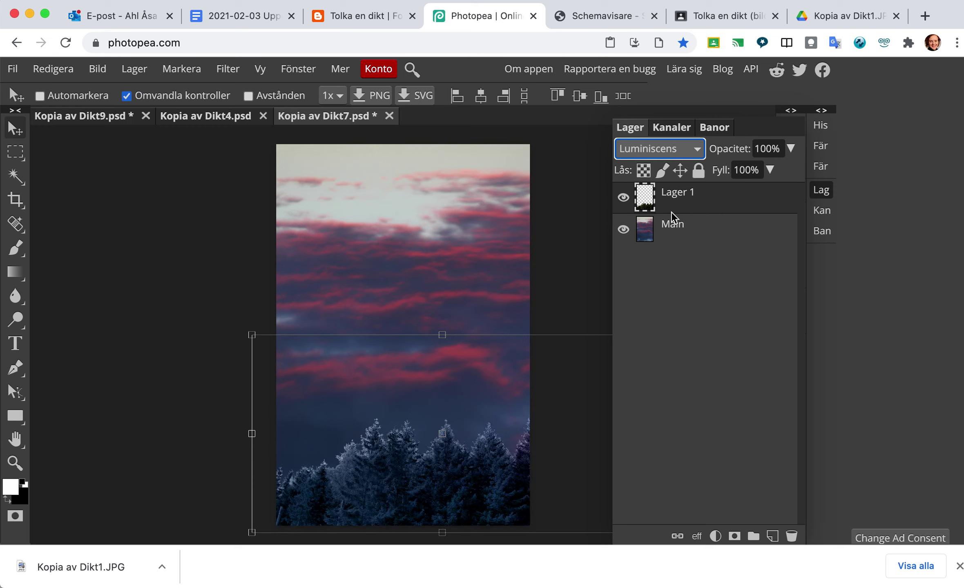
- Select the entire Main sky layer and rotate it 180° beneath the trees
{"action": "left_click", "coordinate": [14, 152]}
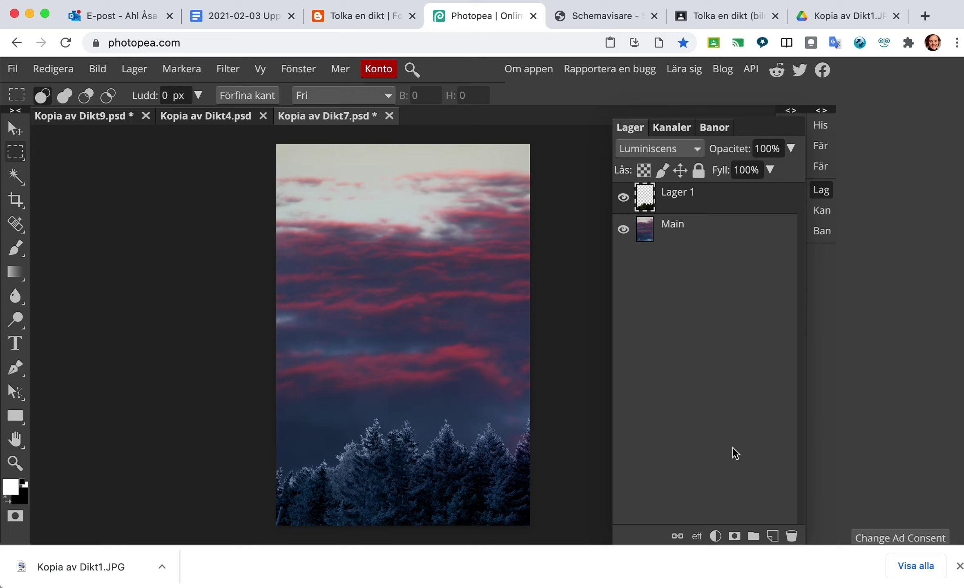
{"action": "left_click", "coordinate": [676, 230]}
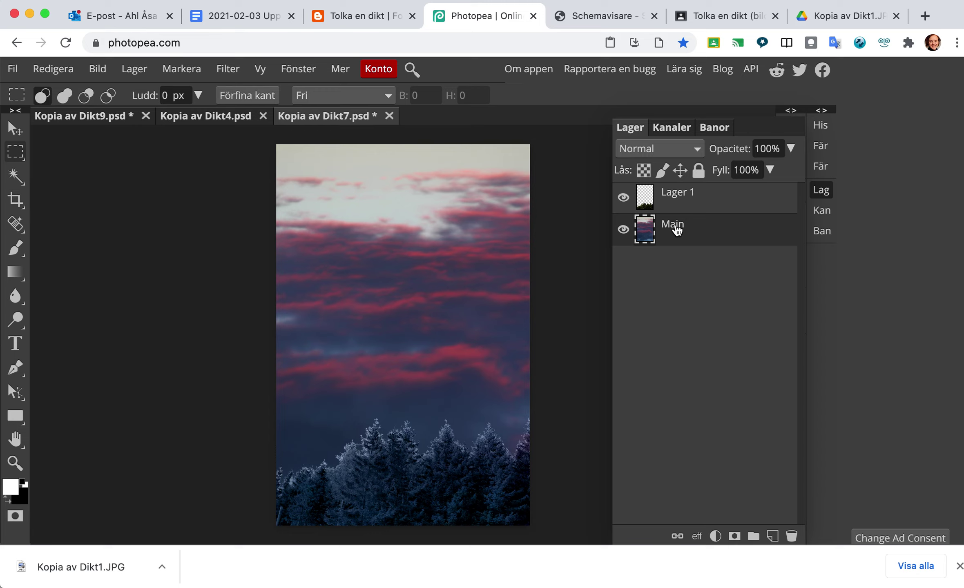
{"action": "left_click", "coordinate": [183, 69]}
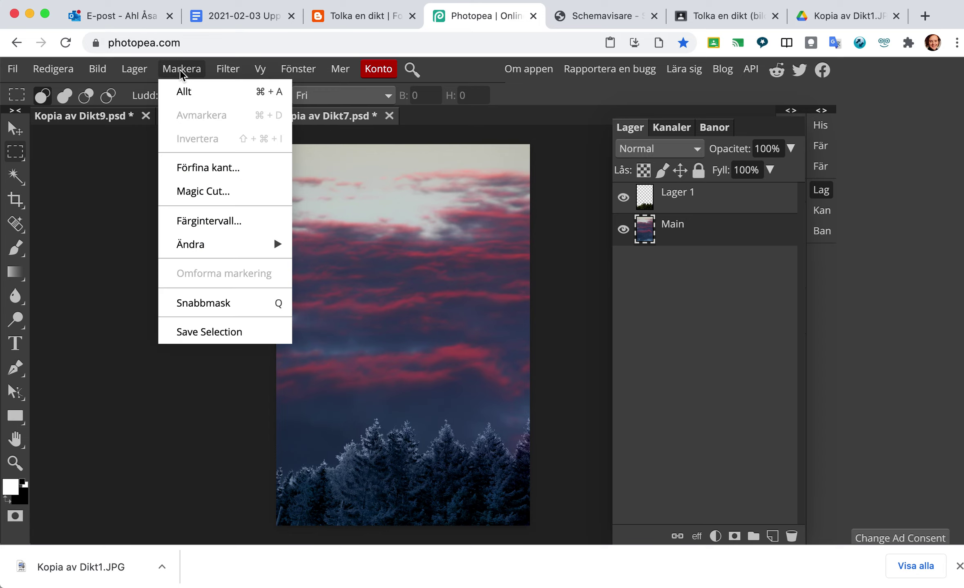
{"action": "left_click", "coordinate": [186, 92]}
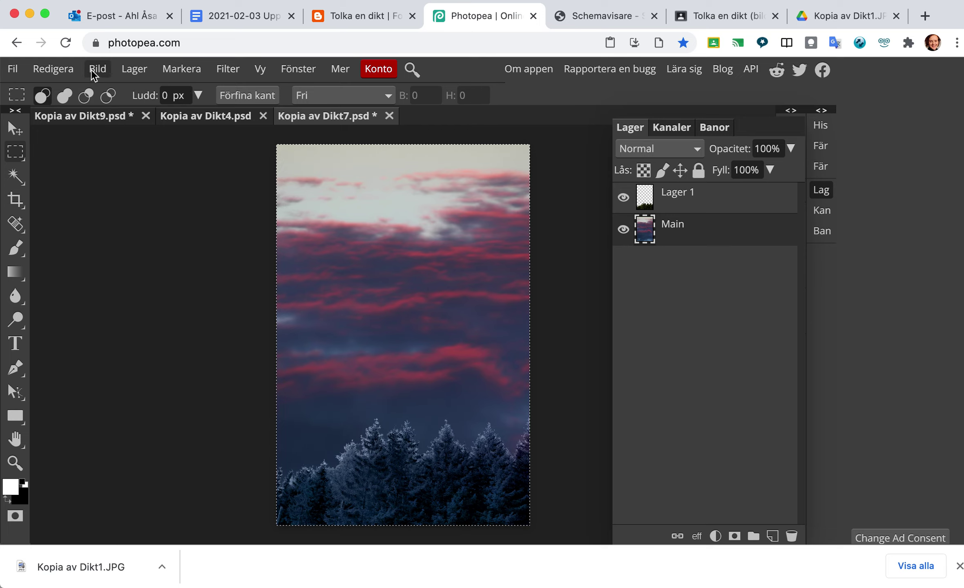
{"action": "left_click", "coordinate": [63, 71]}
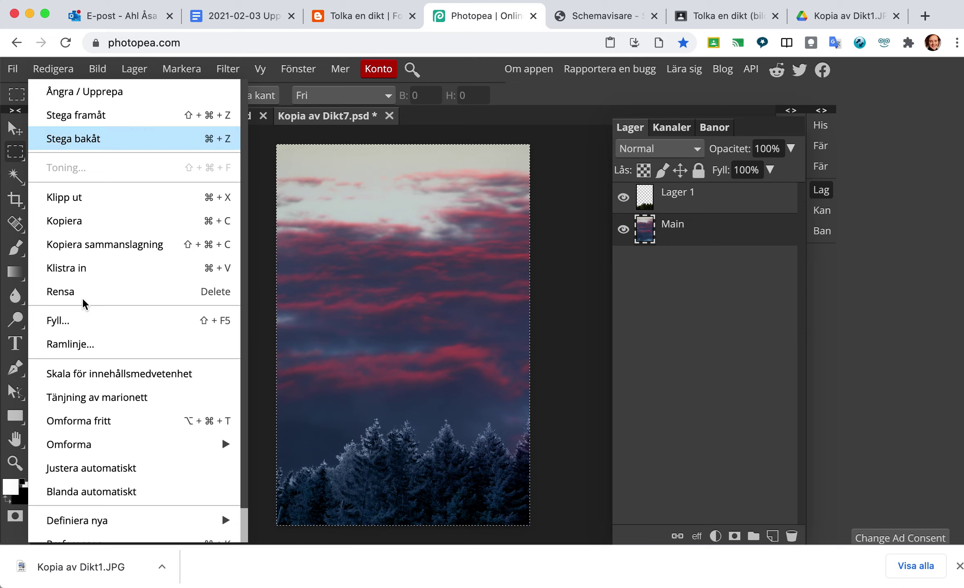
{"action": "mouse_move", "coordinate": [96, 442]}
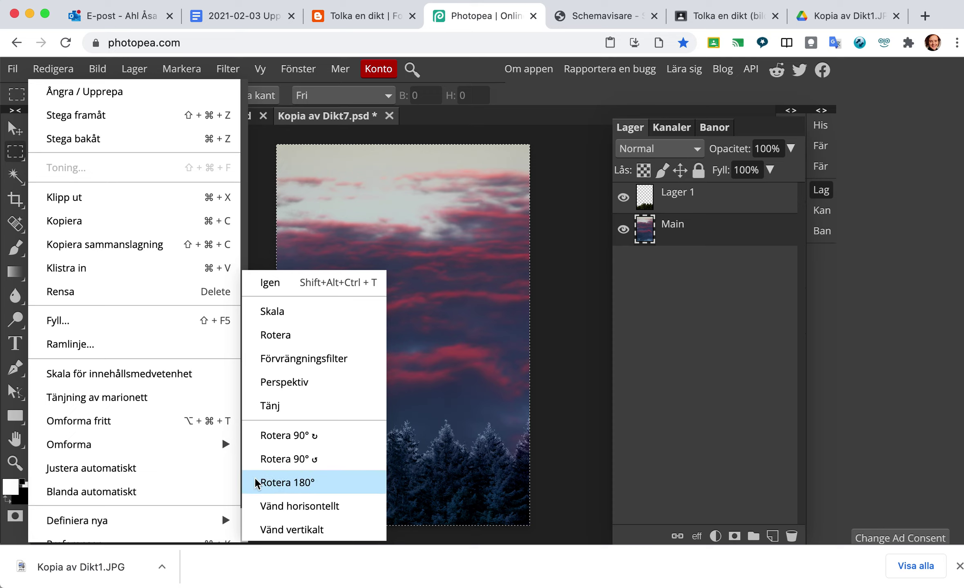
{"action": "left_click", "coordinate": [277, 483]}
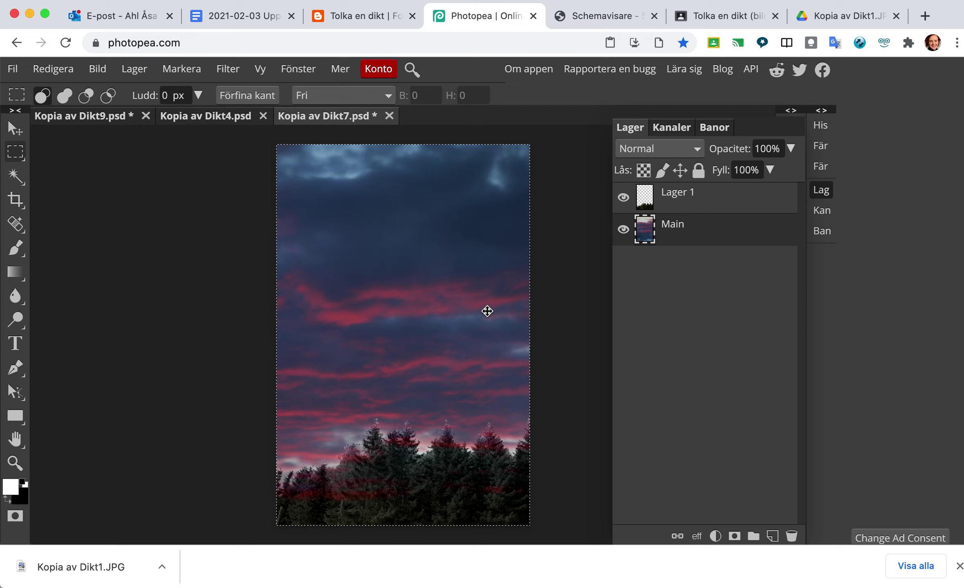
- Try to move the rotated sky upward, and select the whole canvas again
{"action": "left_click_drag", "start_coordinate": [487, 307], "coordinate": [486, 300]}
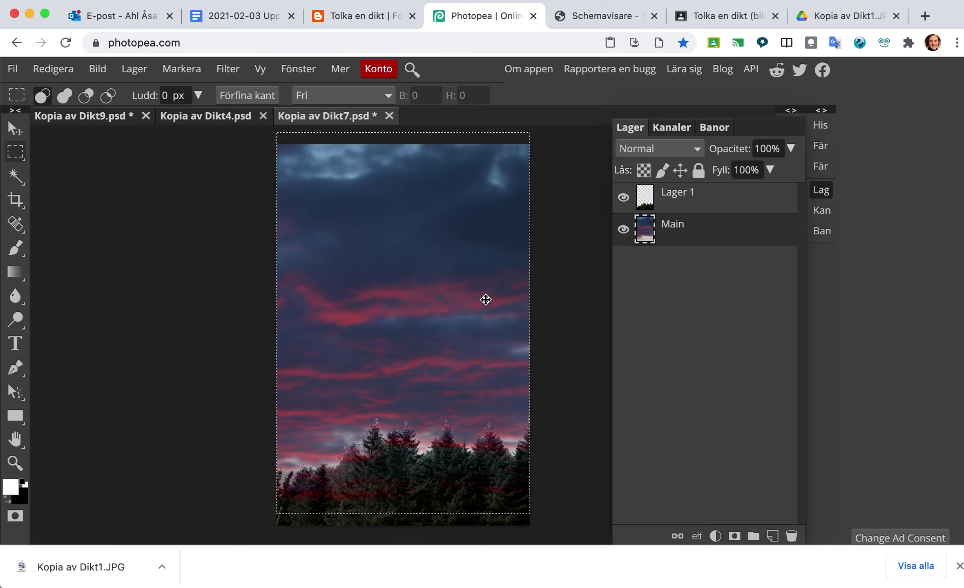
{"action": "left_click_drag", "start_coordinate": [485, 300], "coordinate": [485, 288]}
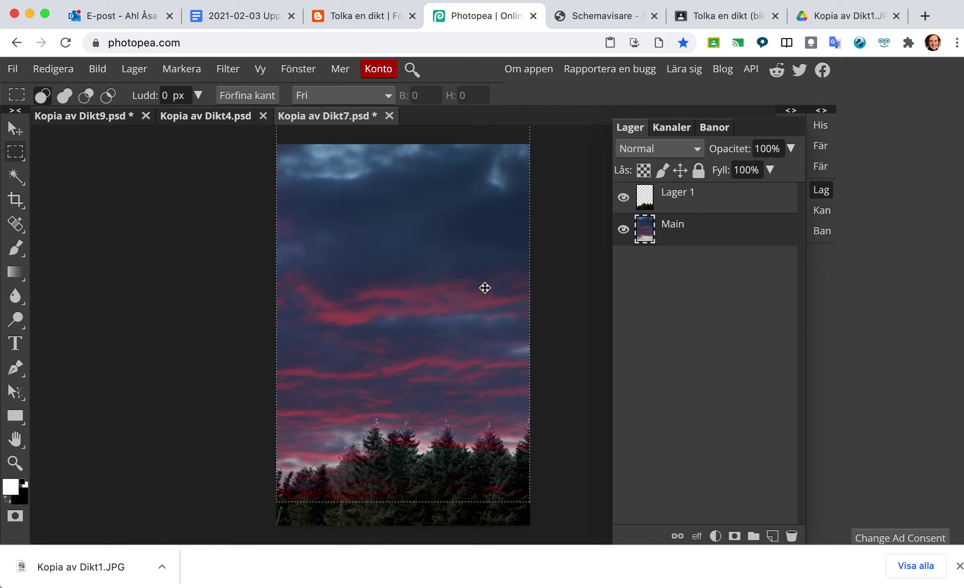
{"action": "key", "text": "super+a"}
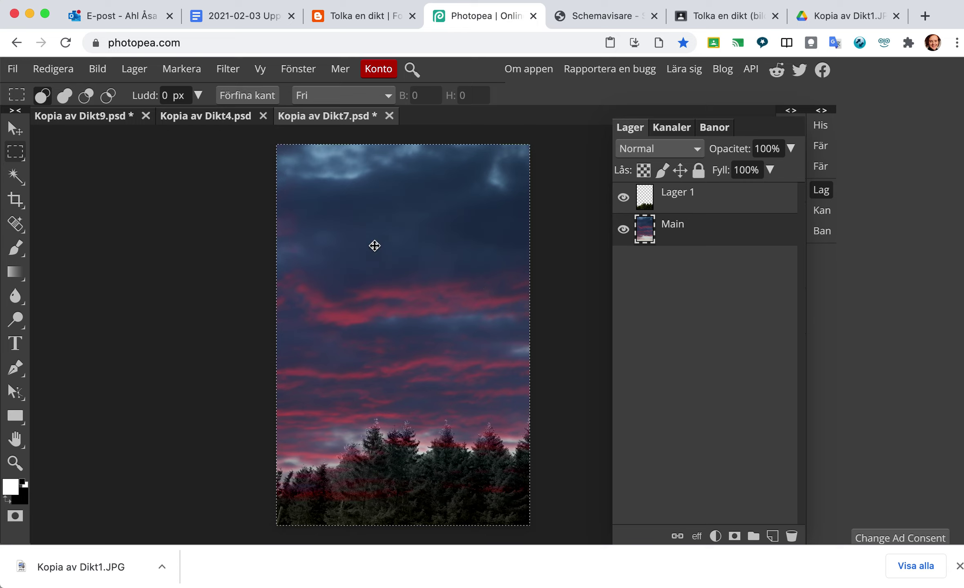
- Stretch the Main sky layer upward with Free Transform to about 111% of its height
{"action": "left_click", "coordinate": [97, 70]}
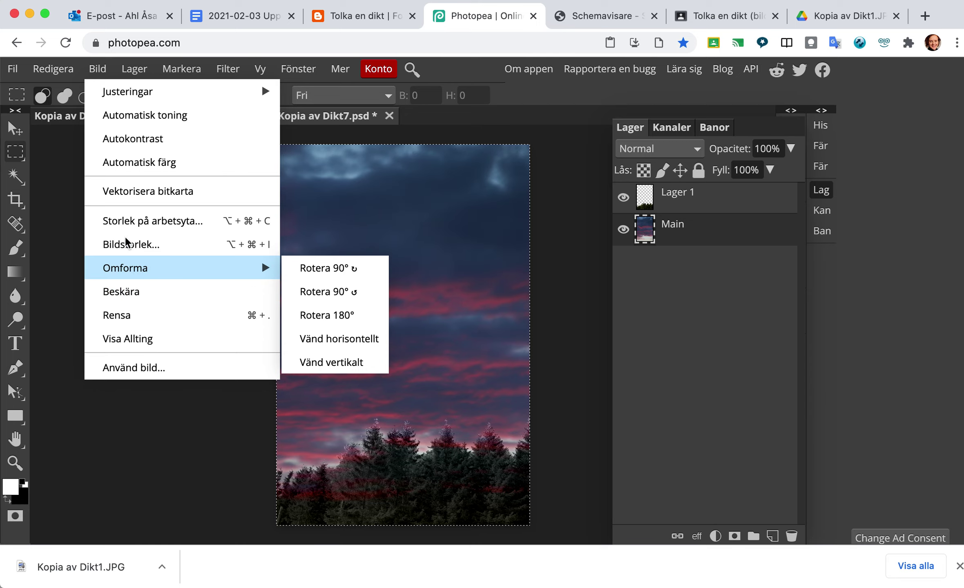
{"action": "mouse_move", "coordinate": [53, 68]}
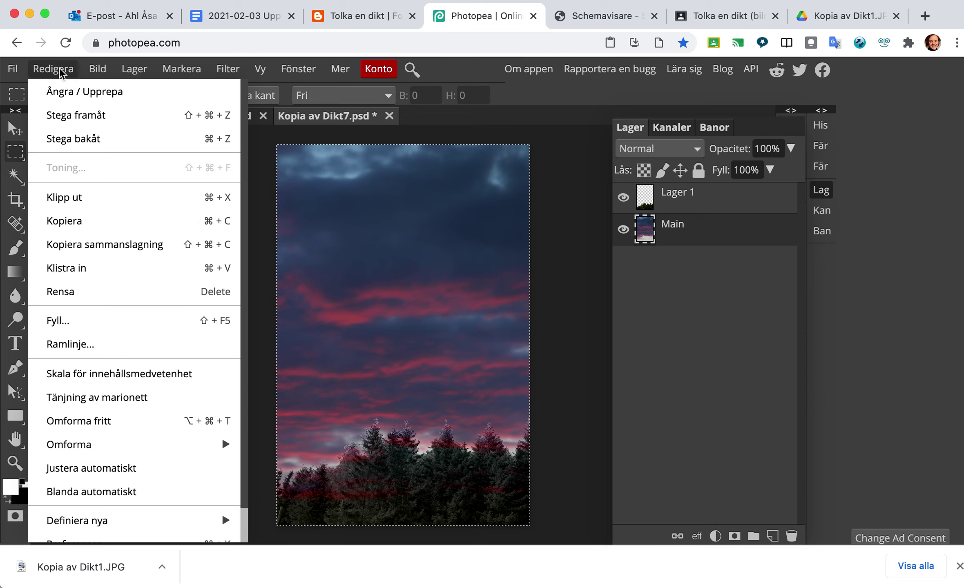
{"action": "left_click", "coordinate": [86, 420]}
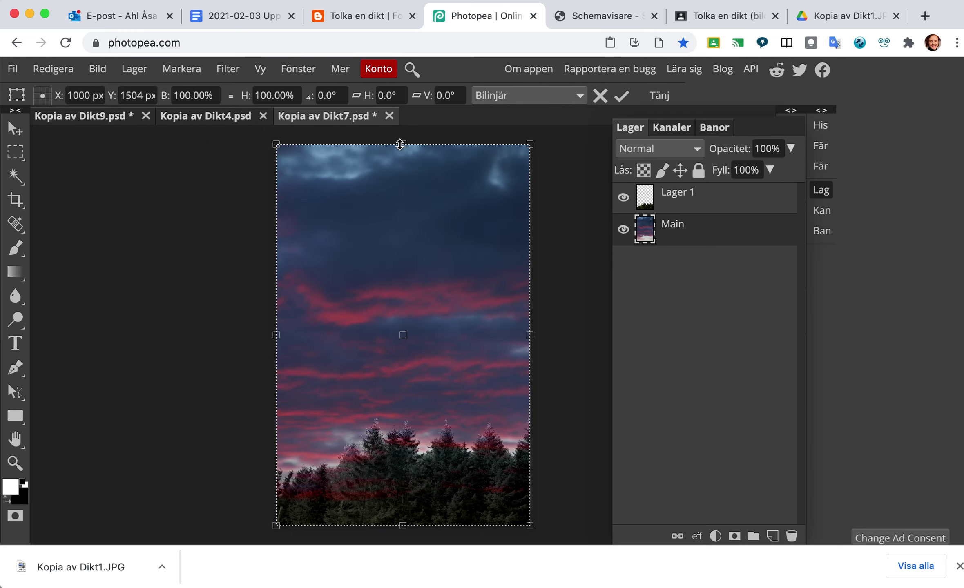
{"action": "left_click_drag", "start_coordinate": [400, 145], "coordinate": [396, 91]}
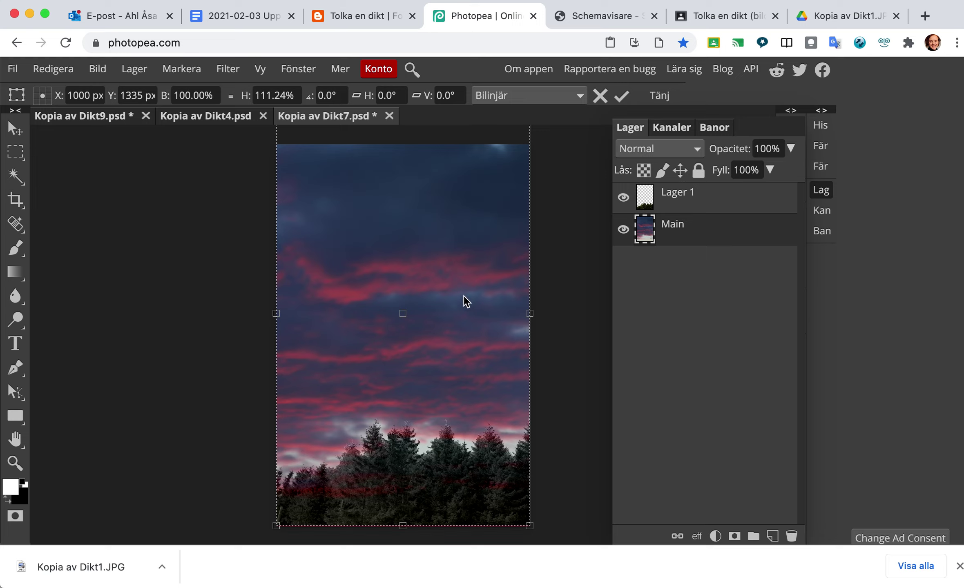
- Nudge the stretched sky upward to a Y position of about 1242 px
{"action": "key", "text": "Up"}
{"action": "key", "text": "Up"}
{"action": "key", "text": "Up"}
{"action": "key", "text": "Up"}
{"action": "key", "text": "Up"}
{"action": "key", "text": "Up"}
{"action": "key", "text": "Up"}
{"action": "key", "text": "Up"}
{"action": "key", "text": "Up"}
{"action": "key", "text": "Up"}
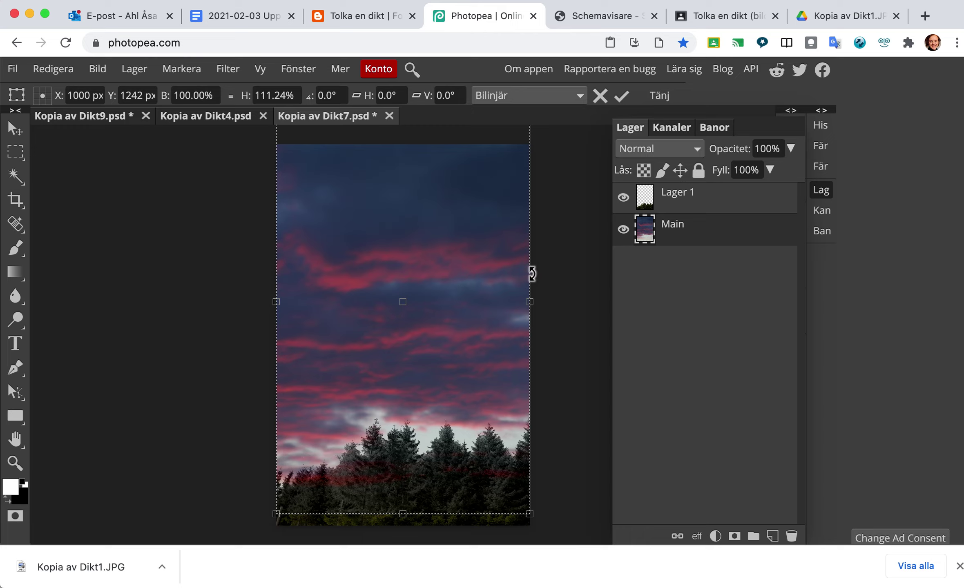
- Crop the image to its full width, cutting off a strip of sky at the upper edge and the dark strip beneath the trees
{"action": "left_click", "coordinate": [15, 204]}
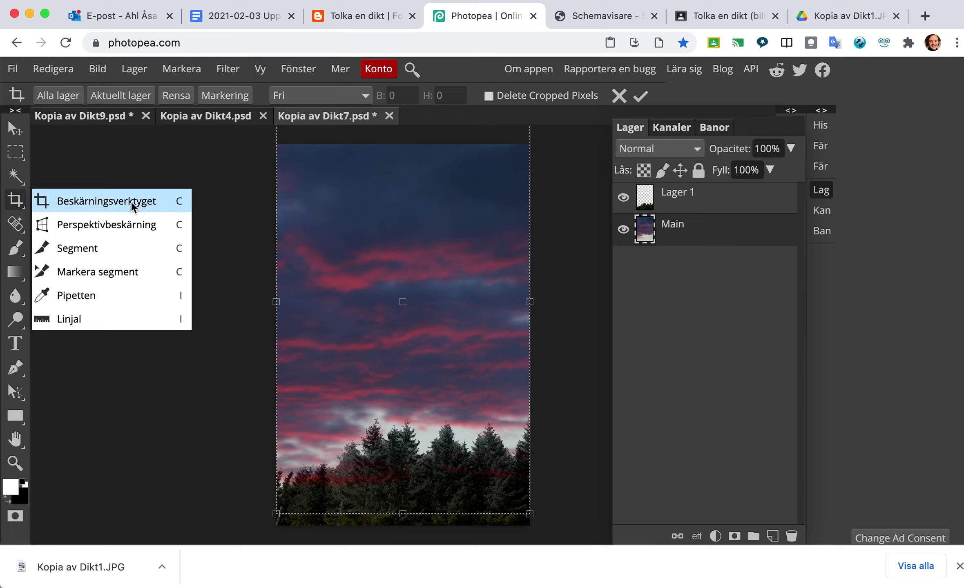
{"action": "left_click", "coordinate": [132, 203]}
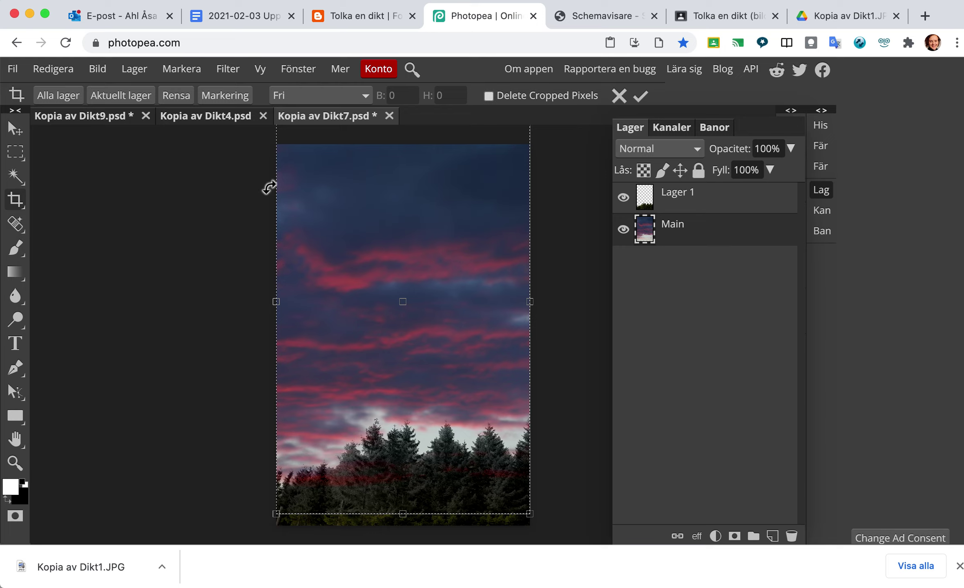
{"action": "left_click", "coordinate": [689, 196]}
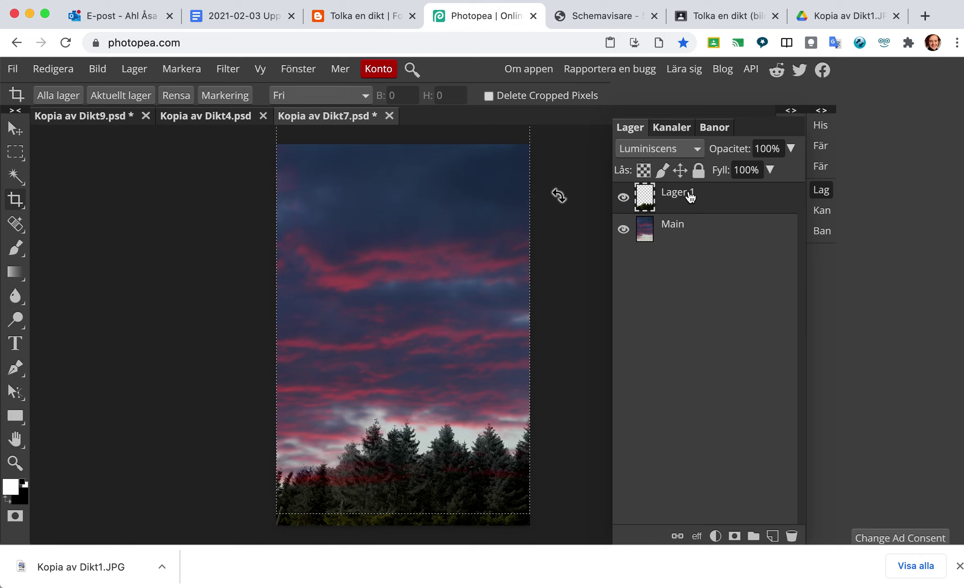
{"action": "left_click", "coordinate": [694, 227]}
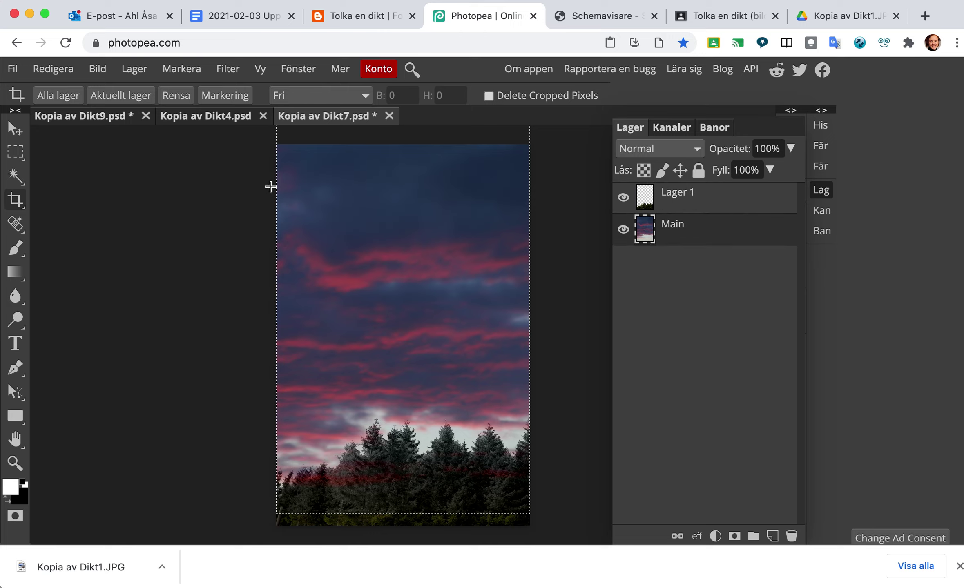
{"action": "left_click_drag", "start_coordinate": [271, 187], "coordinate": [531, 512]}
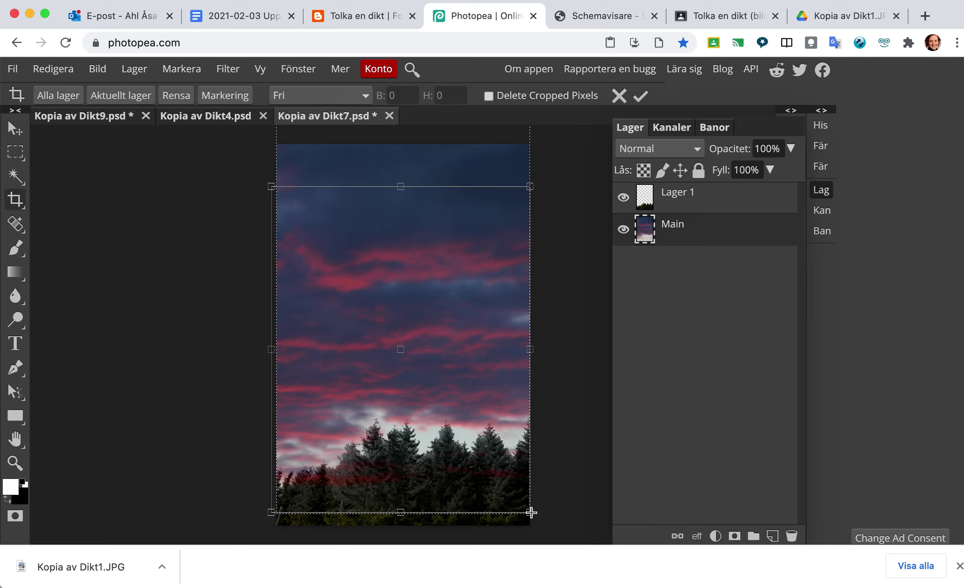
{"action": "left_click_drag", "start_coordinate": [275, 349], "coordinate": [276, 349]}
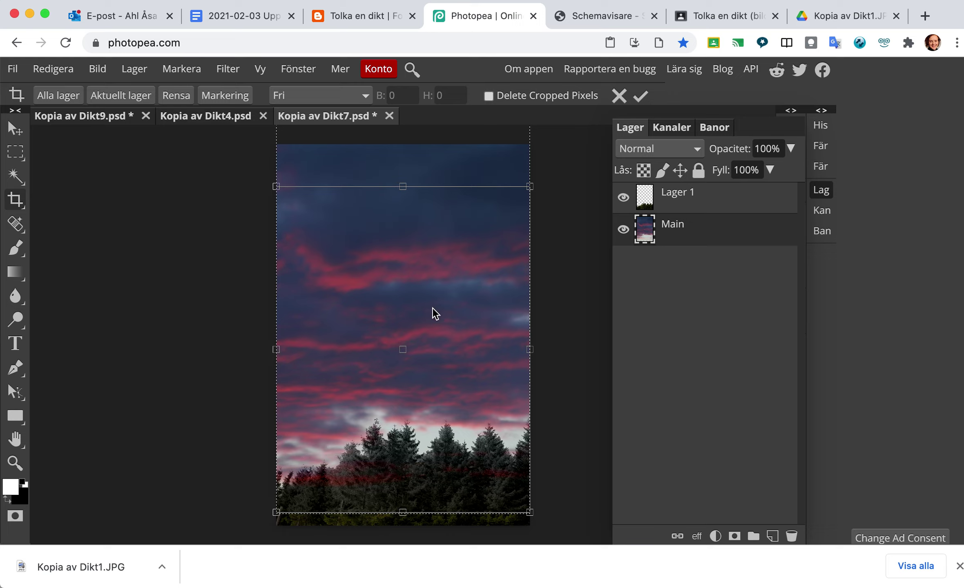
{"action": "key", "text": "Return"}
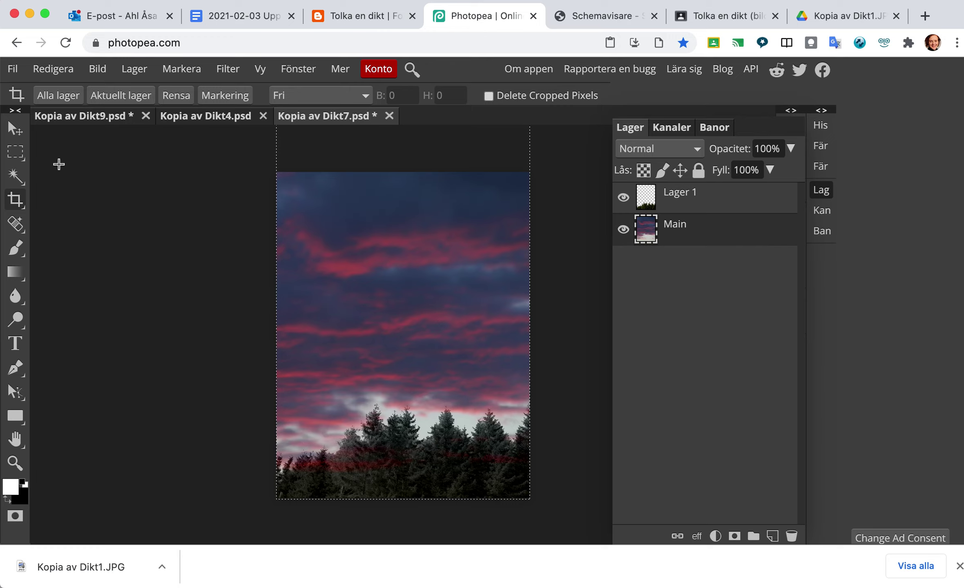
- Make the tree layer, Lager 1, active and clear the remaining selection
{"action": "left_click", "coordinate": [674, 200]}
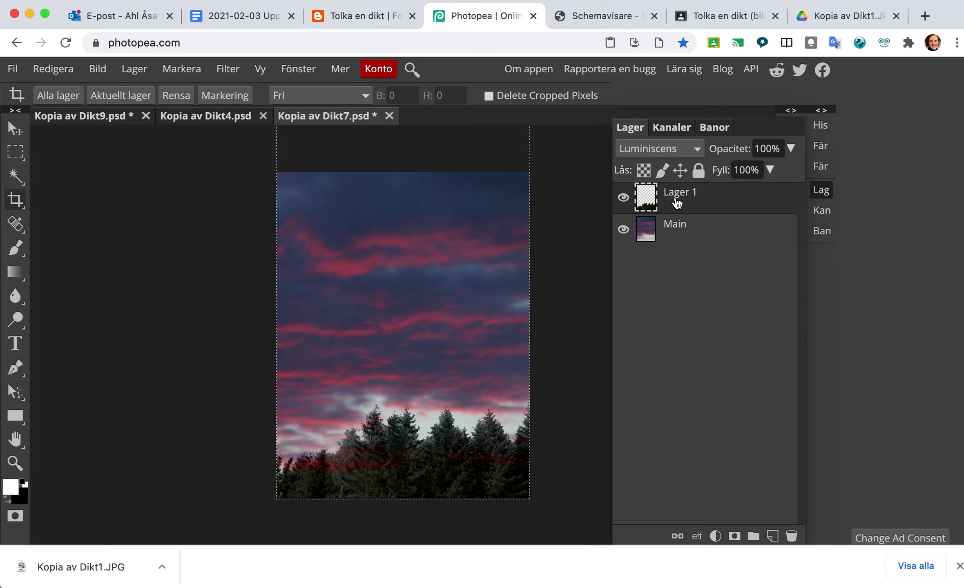
{"action": "left_click", "coordinate": [16, 200]}
{"action": "left_click", "coordinate": [15, 152]}
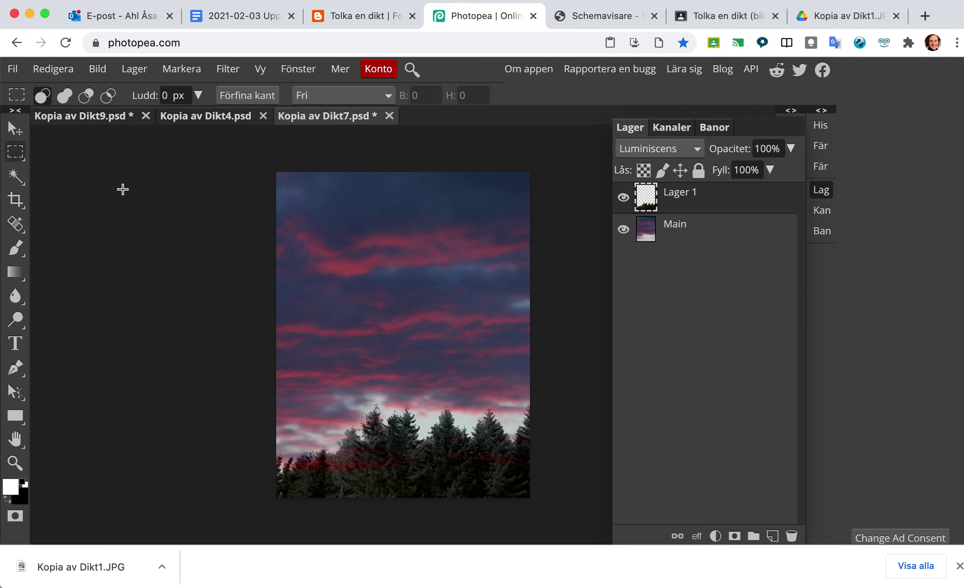
- Switch to the Kopia av Dikt4.psd image and select the bird's body and wings with the Magic Wand
{"action": "left_click", "coordinate": [221, 117]}
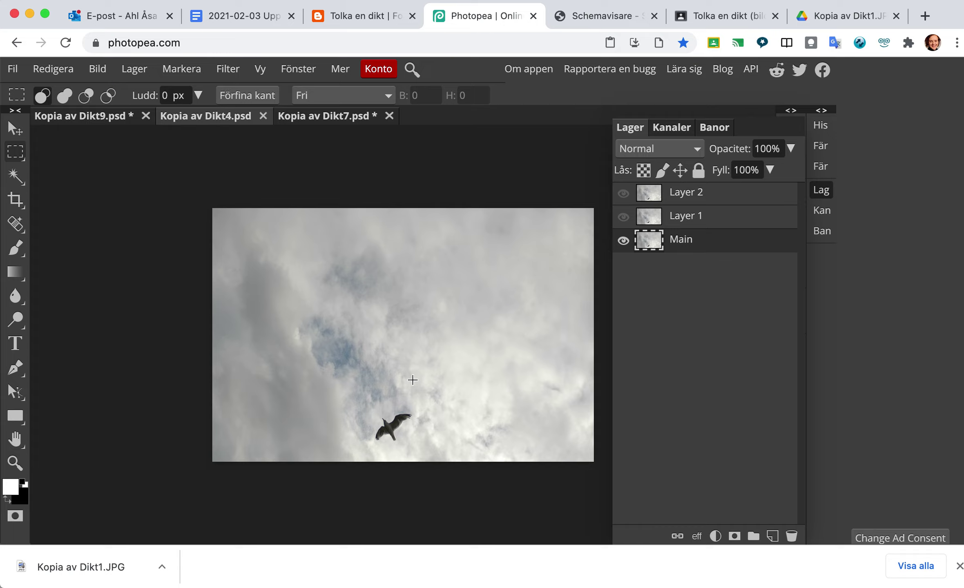
{"action": "key", "text": "super+plus"}
{"action": "scroll", "coordinate": [421, 434], "scroll_direction": "up", "scroll_amount": 5}
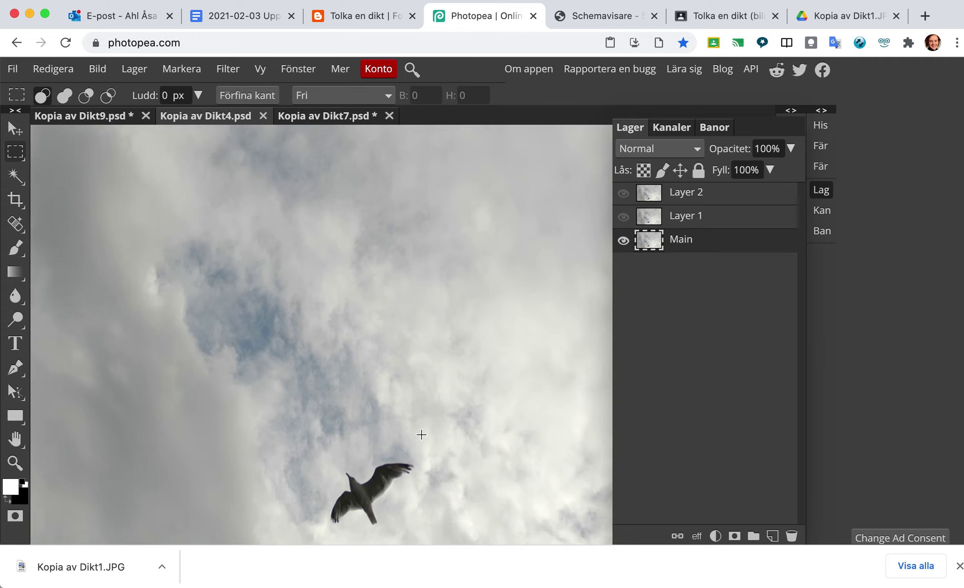
{"action": "scroll", "coordinate": [421, 434], "scroll_direction": "down", "scroll_amount": 2}
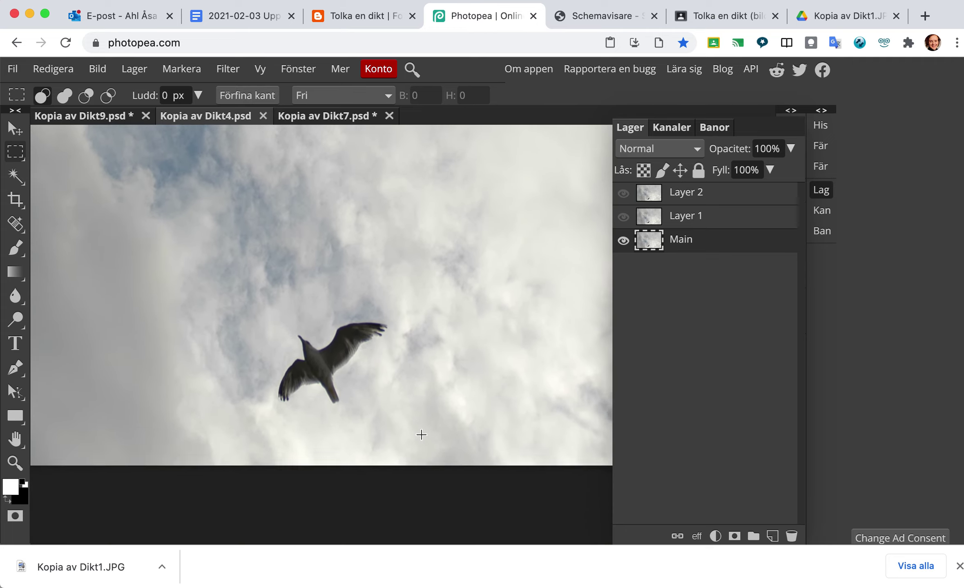
{"action": "scroll", "coordinate": [421, 435], "scroll_direction": "up", "scroll_amount": 5}
{"action": "scroll", "coordinate": [421, 435], "scroll_direction": "down", "scroll_amount": 3}
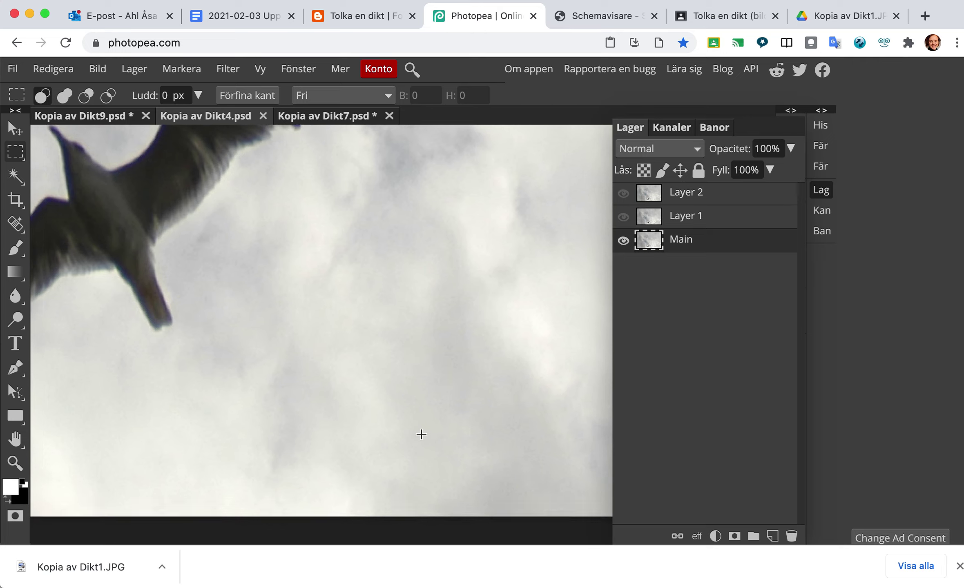
{"action": "scroll", "coordinate": [421, 435], "scroll_direction": "left", "scroll_amount": 3}
{"action": "scroll", "coordinate": [420, 435], "scroll_direction": "up", "scroll_amount": 2}
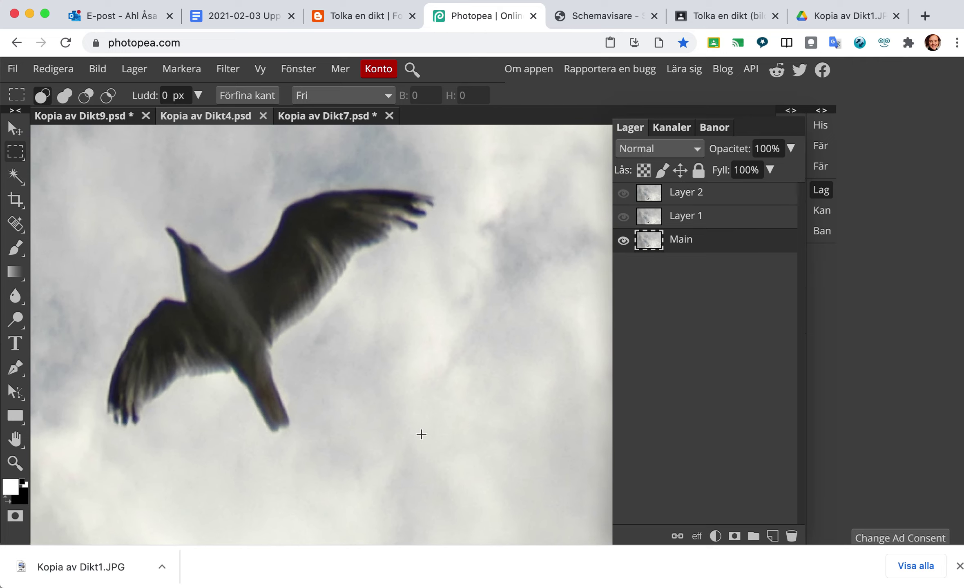
{"action": "left_click", "coordinate": [18, 176]}
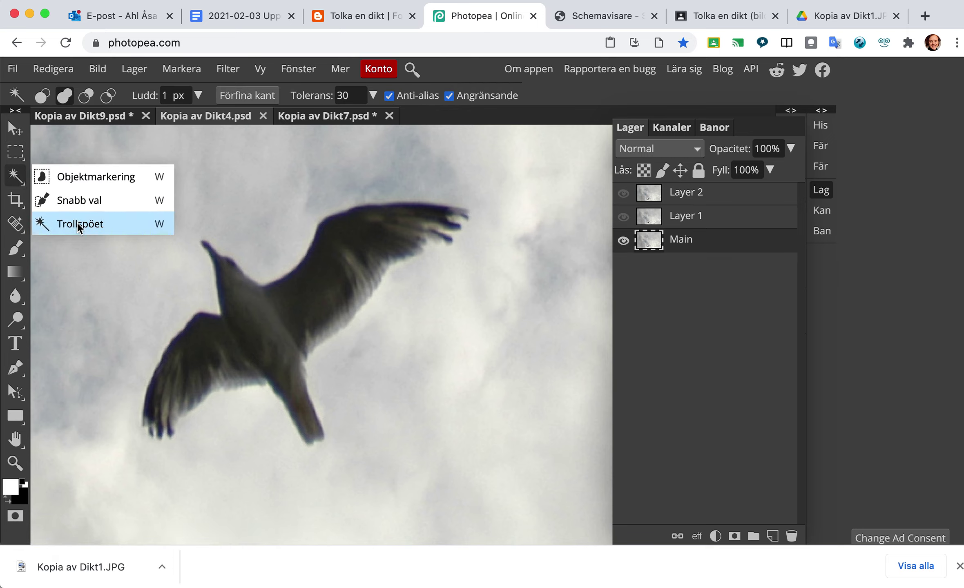
{"action": "left_click", "coordinate": [16, 152]}
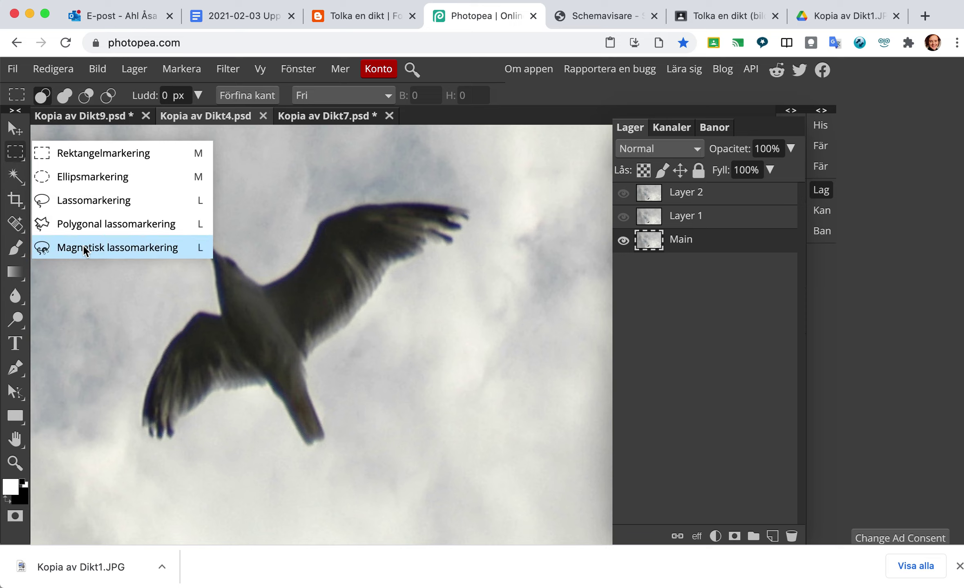
{"action": "left_click", "coordinate": [13, 174]}
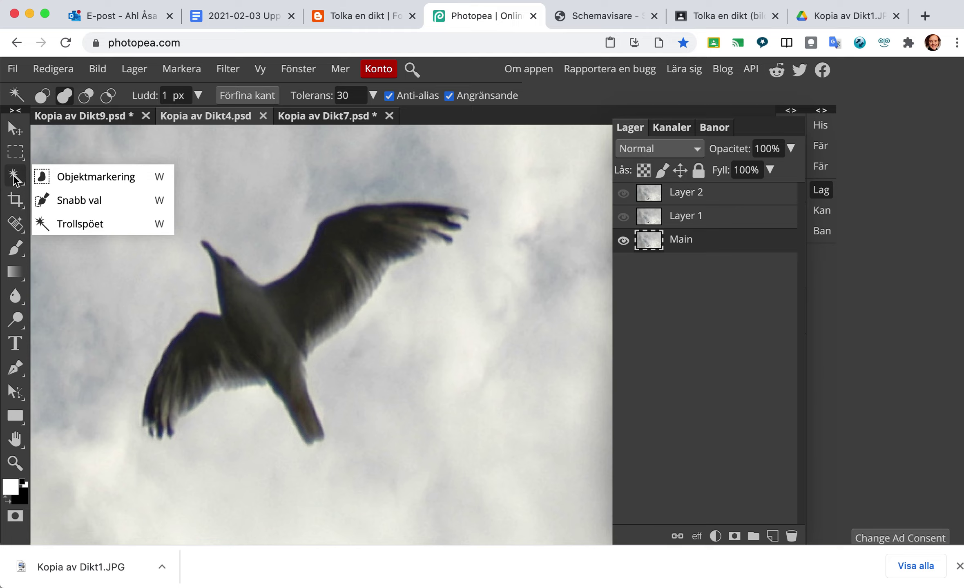
{"action": "left_click", "coordinate": [80, 218]}
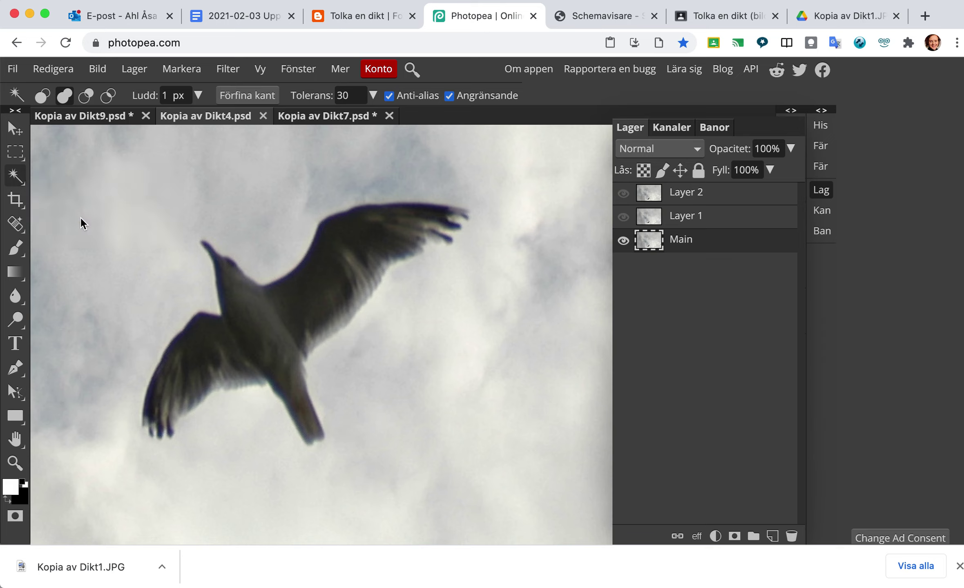
{"action": "left_click", "coordinate": [274, 326]}
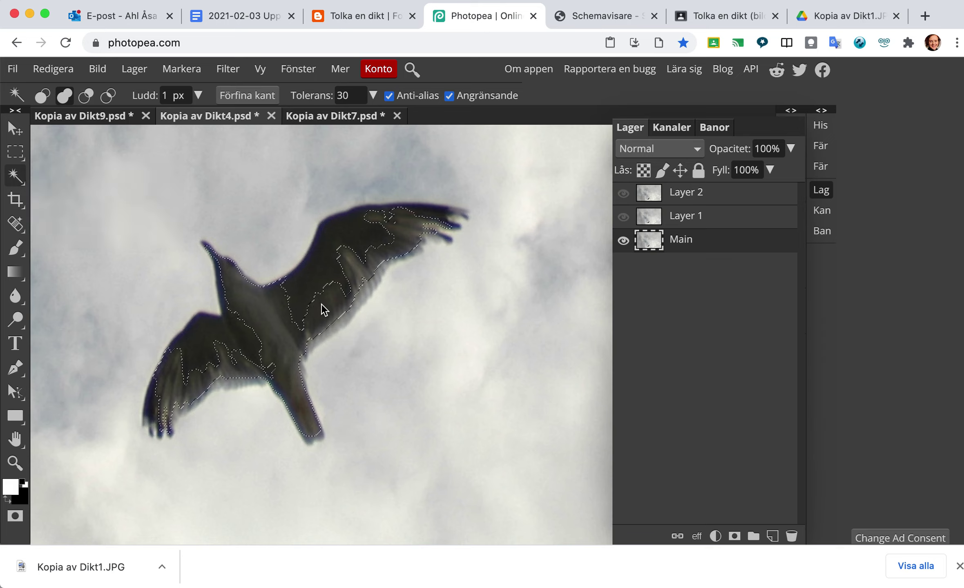
{"action": "left_click", "coordinate": [321, 270]}
{"action": "left_click", "coordinate": [392, 249]}
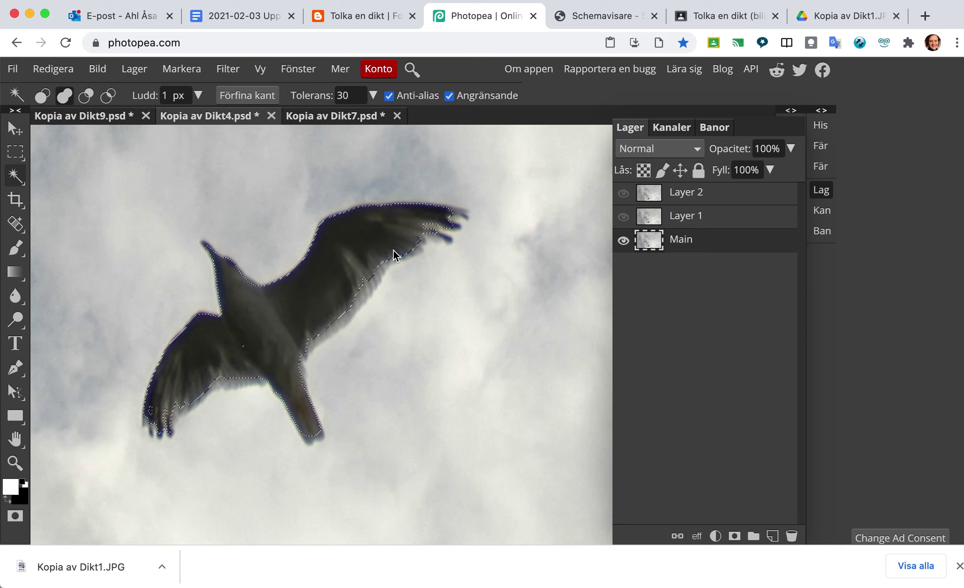
- Add the bird's missing wing tips and lower feather edges to the selection with the Magic Wand
{"action": "left_click", "coordinate": [456, 212]}
{"action": "left_click", "coordinate": [451, 240]}
{"action": "left_click", "coordinate": [235, 379]}
{"action": "left_click", "coordinate": [151, 413]}
{"action": "left_click", "coordinate": [144, 426]}
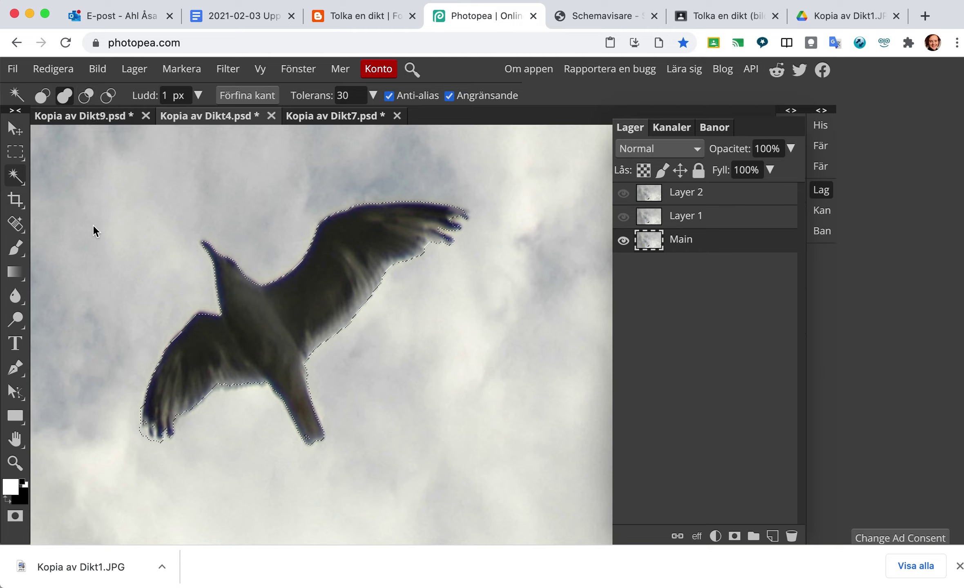
- Refine the bird selection in Quick Mask mode, painting out stray sky around the lower wing tip with a black 15 px brush
{"action": "left_click", "coordinate": [16, 517]}
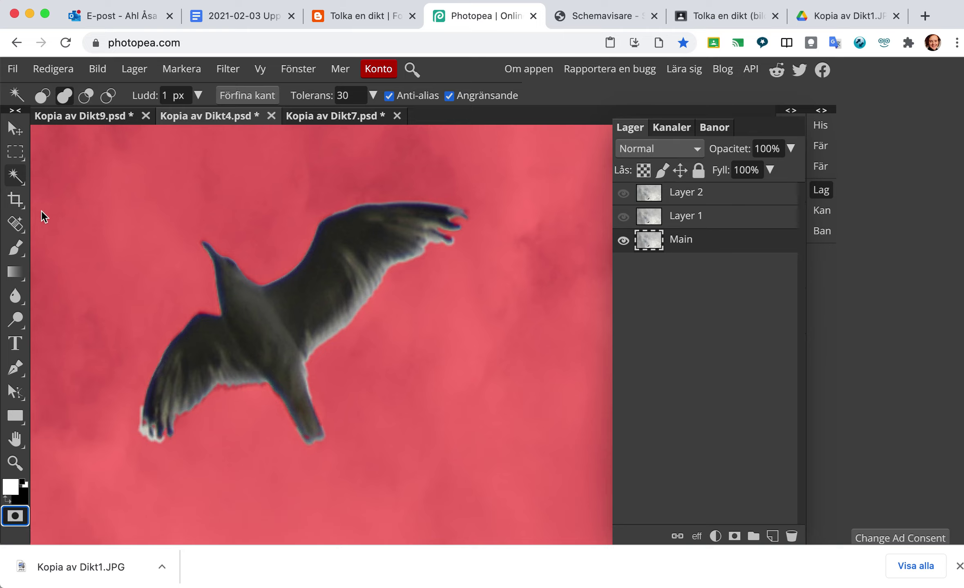
{"action": "left_click", "coordinate": [17, 248]}
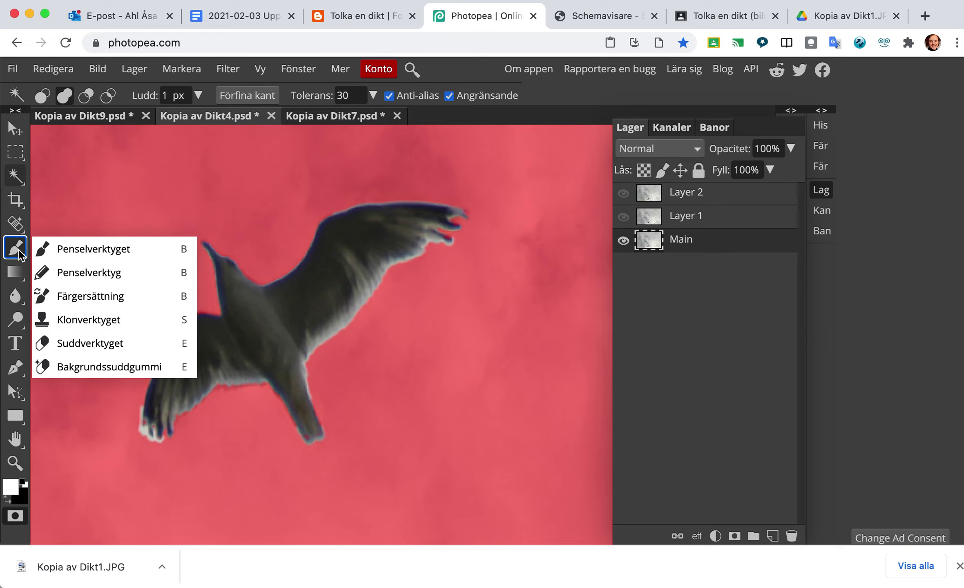
{"action": "left_click", "coordinate": [83, 250]}
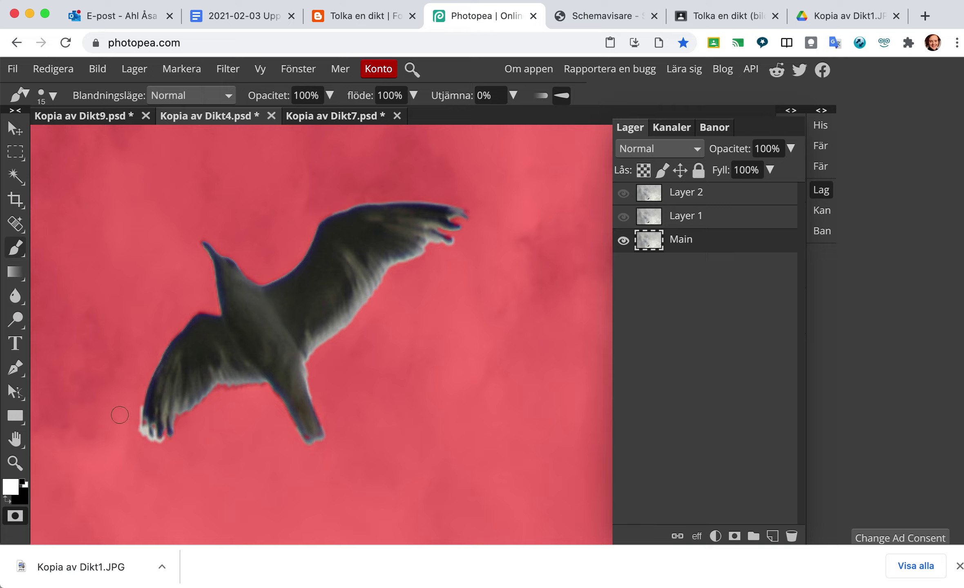
{"action": "mouse_move", "coordinate": [140, 459]}
{"action": "left_mouse_down"}
{"action": "mouse_move", "coordinate": [146, 433]}
{"action": "mouse_move", "coordinate": [144, 452]}
{"action": "mouse_move", "coordinate": [167, 445]}
{"action": "mouse_move", "coordinate": [151, 447]}
{"action": "left_mouse_up"}
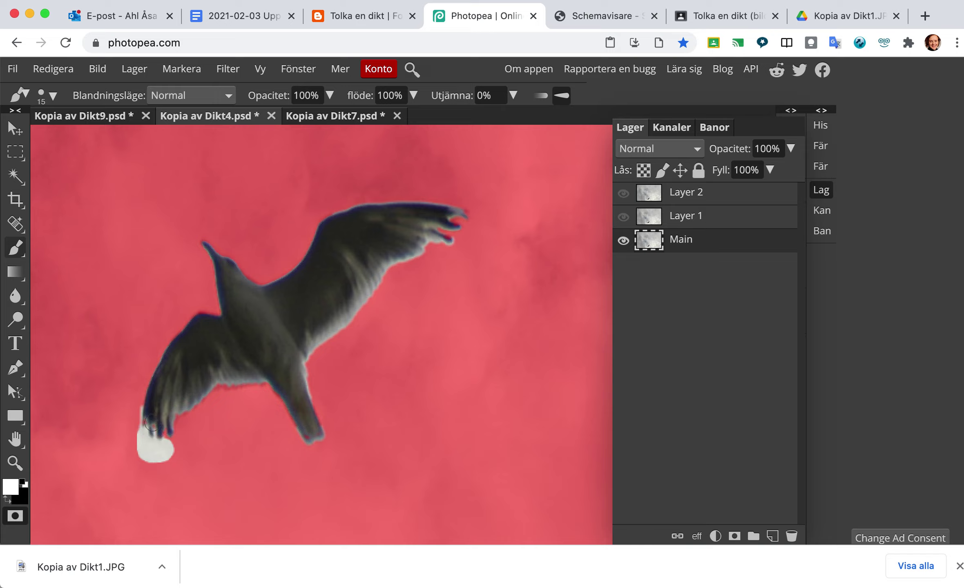
{"action": "left_click", "coordinate": [23, 484]}
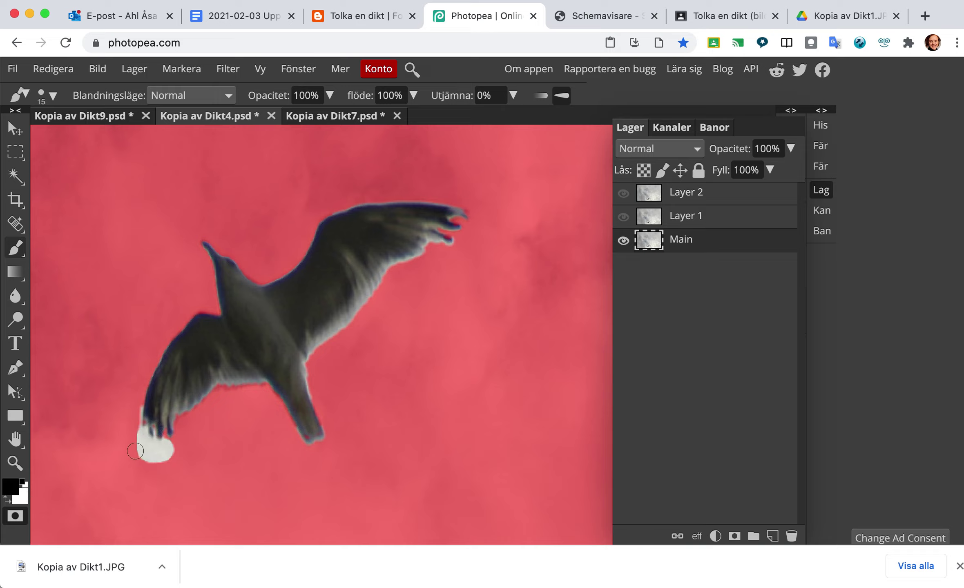
{"action": "mouse_move", "coordinate": [135, 448]}
{"action": "left_mouse_down"}
{"action": "mouse_move", "coordinate": [130, 409]}
{"action": "mouse_move", "coordinate": [139, 442]}
{"action": "mouse_move", "coordinate": [171, 452]}
{"action": "mouse_move", "coordinate": [134, 455]}
{"action": "left_mouse_up"}
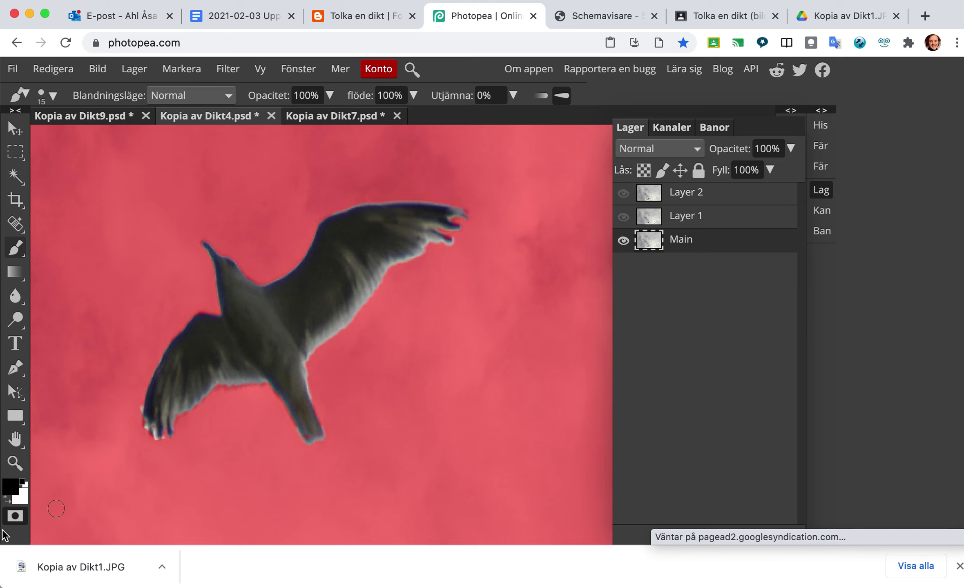
{"action": "left_click", "coordinate": [15, 516]}
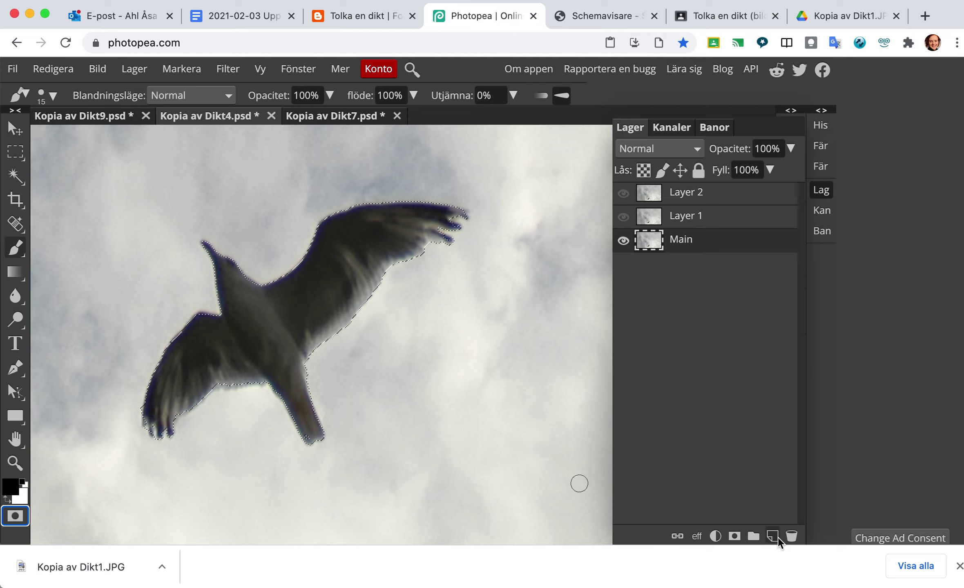
- Copy the selected bird and paste it into Kopia av Dikt7.psd as a new layer
{"action": "left_click", "coordinate": [958, 567]}
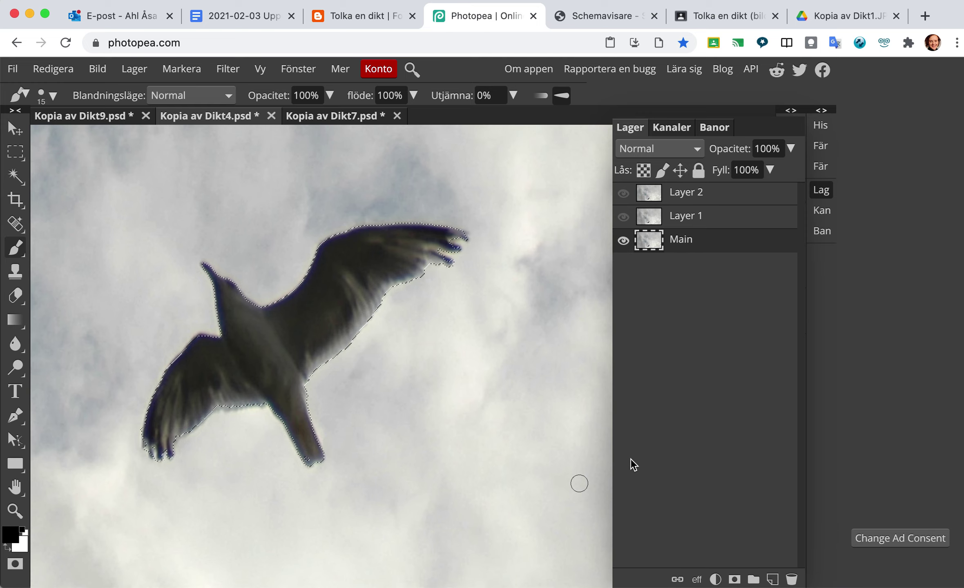
{"action": "left_click", "coordinate": [55, 70]}
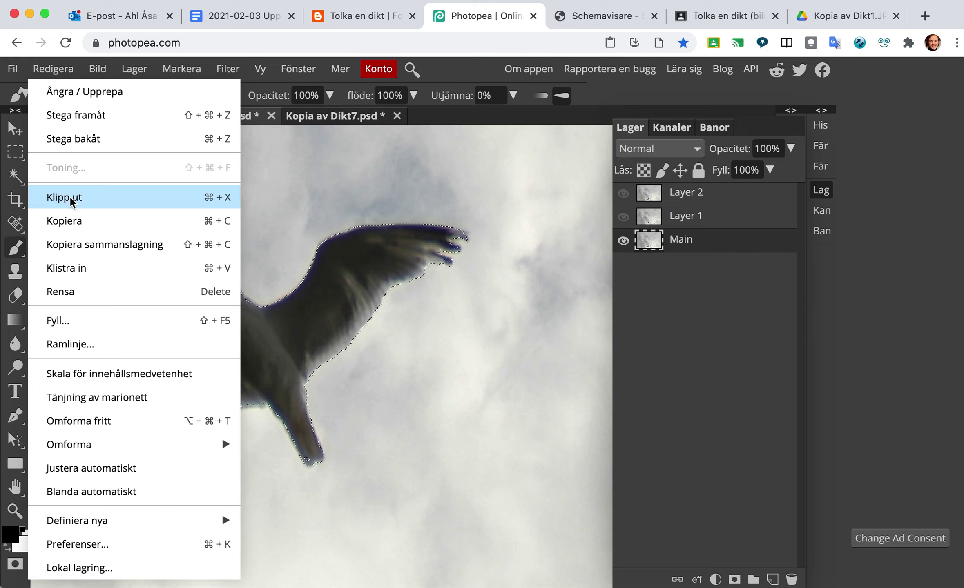
{"action": "left_click", "coordinate": [76, 220]}
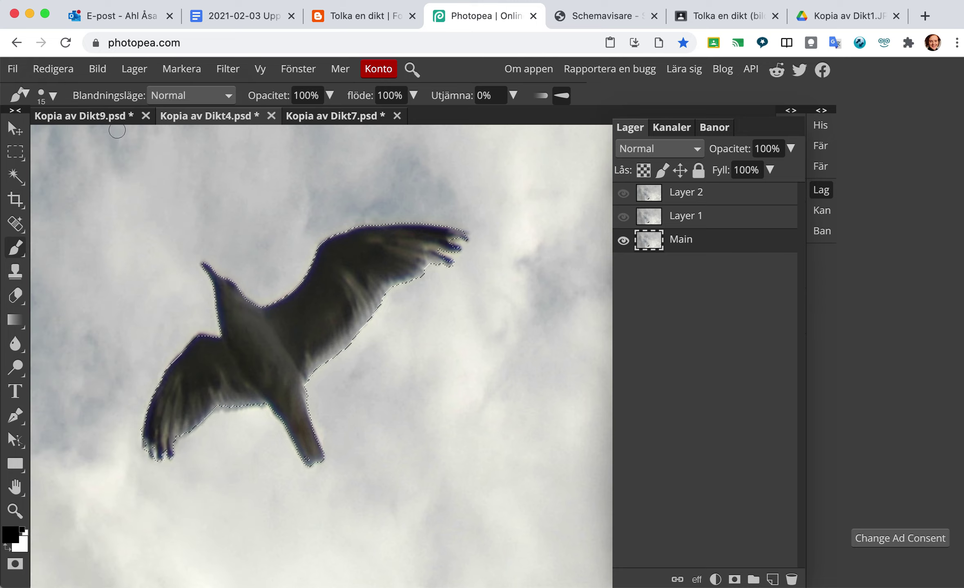
{"action": "left_click", "coordinate": [343, 117]}
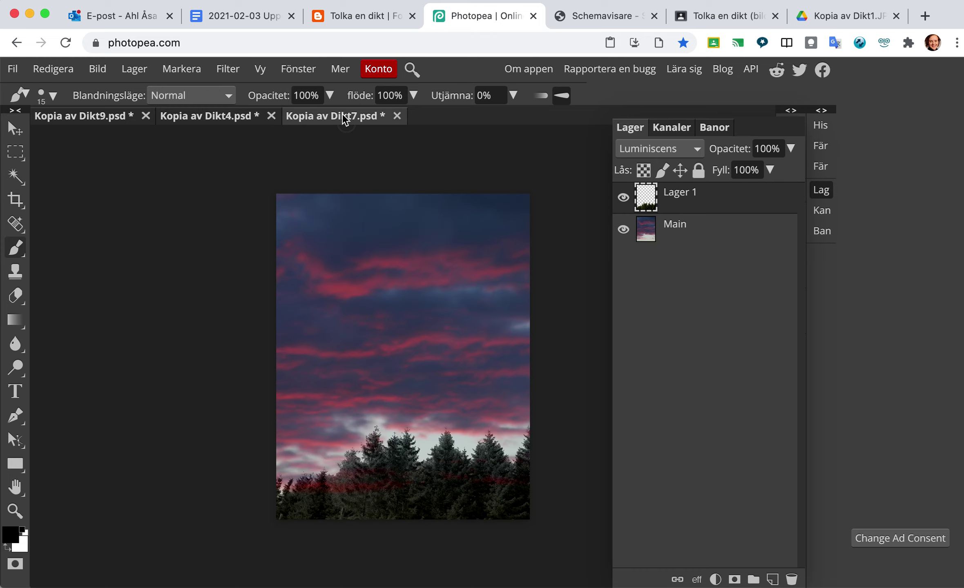
{"action": "left_click", "coordinate": [95, 71]}
{"action": "mouse_move", "coordinate": [63, 76]}
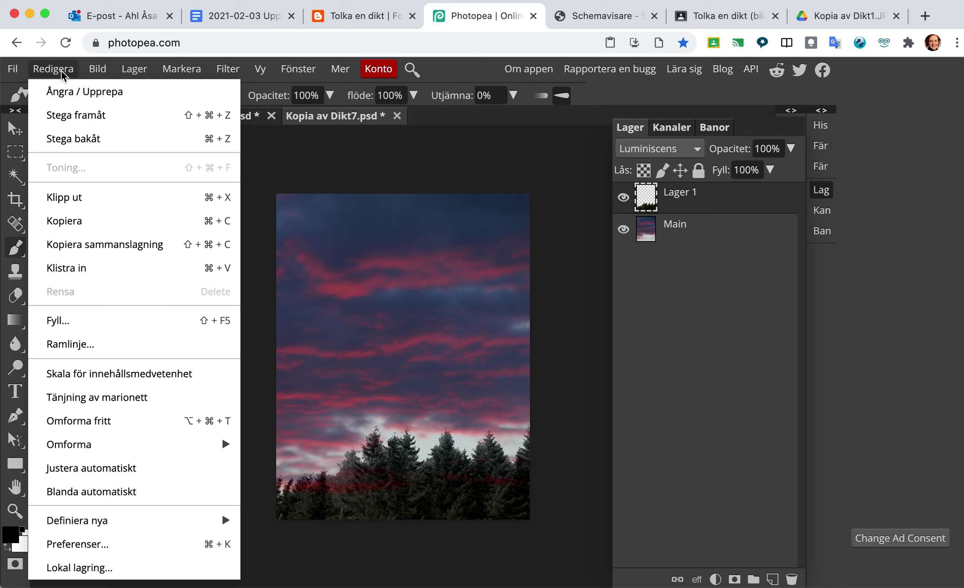
{"action": "left_click", "coordinate": [67, 267]}
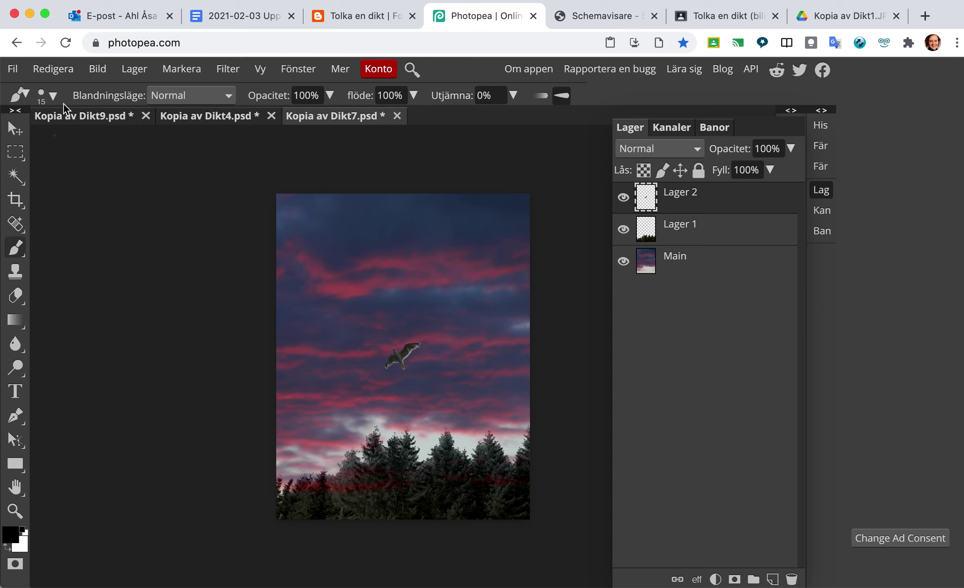
- Free-transform the pasted bird to about 323% size, rotate it -46.5°, and move it to about X 1528 px, Y 1440 px
{"action": "left_click", "coordinate": [64, 70]}
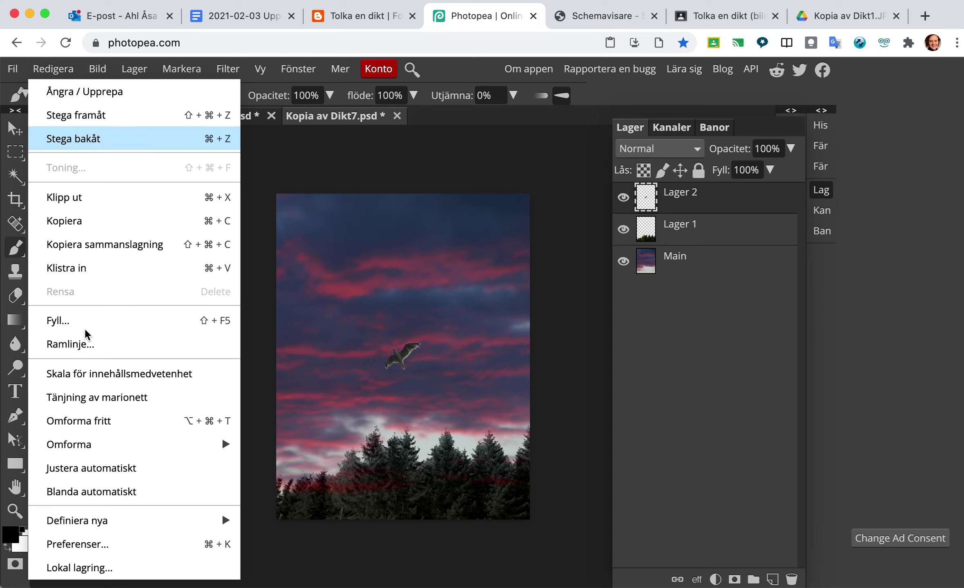
{"action": "left_click", "coordinate": [85, 410]}
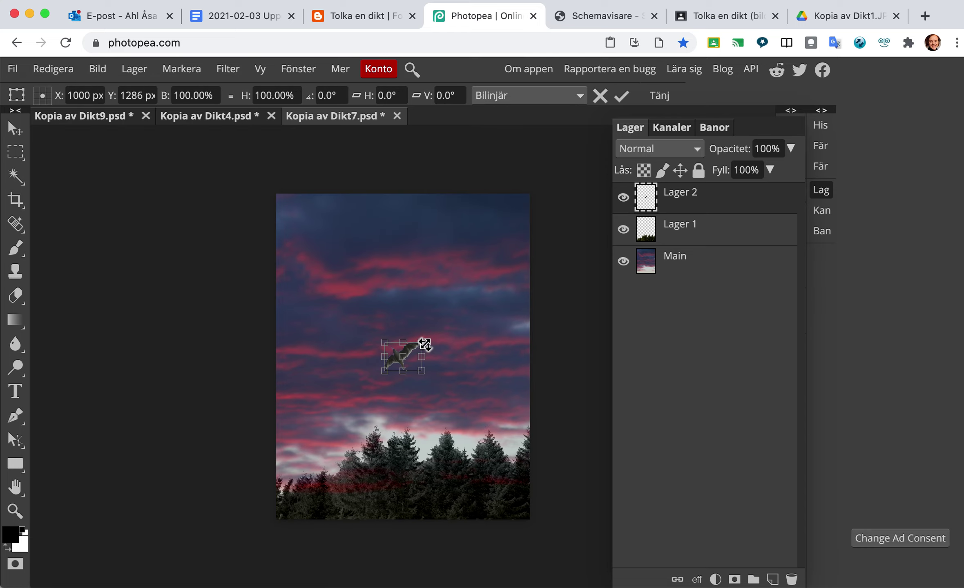
{"action": "left_click_drag", "start_coordinate": [421, 341], "coordinate": [461, 223]}
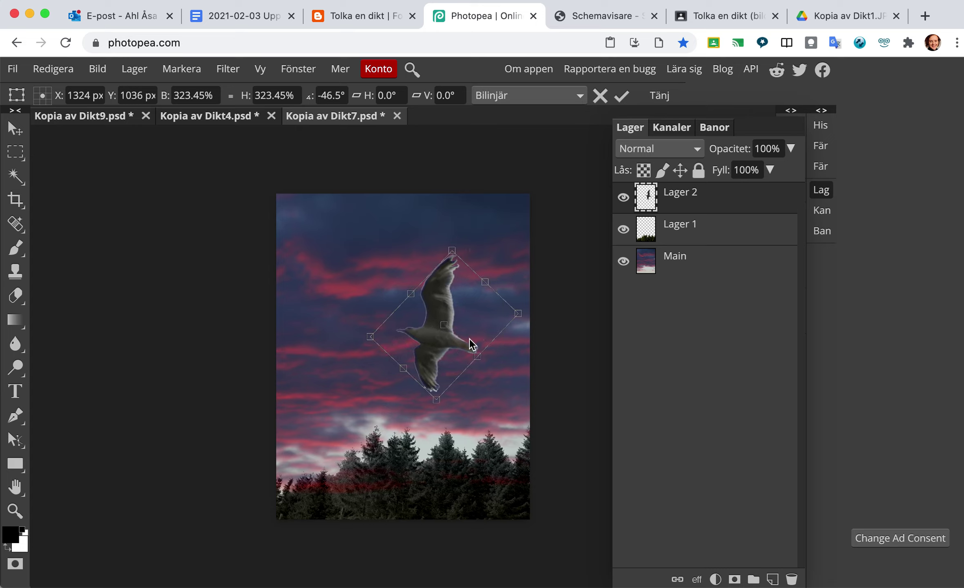
{"action": "left_click_drag", "start_coordinate": [472, 344], "coordinate": [494, 389]}
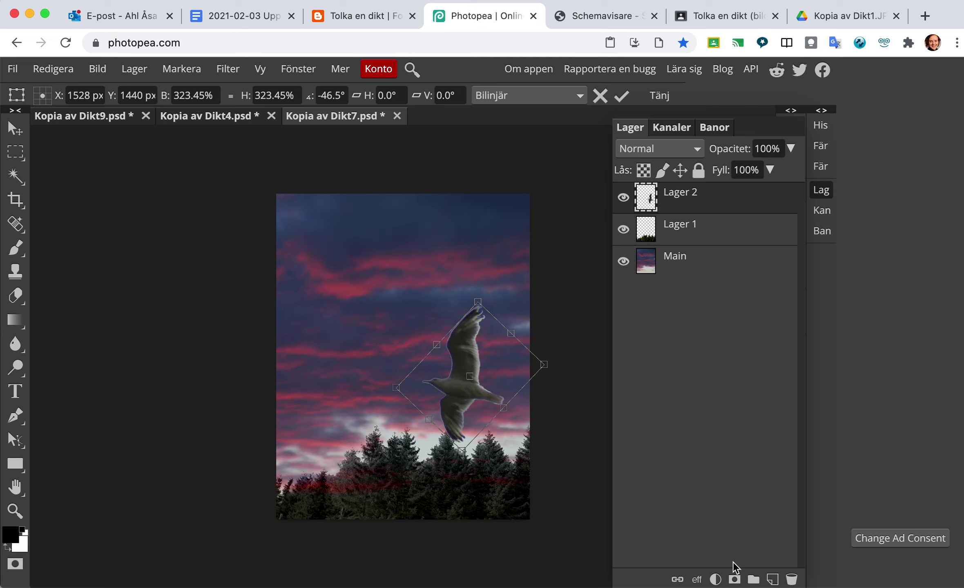
- Add a Color Balance (Färgbalans) adjustment layer above the bird layer and expand its properties
{"action": "left_click", "coordinate": [715, 579]}
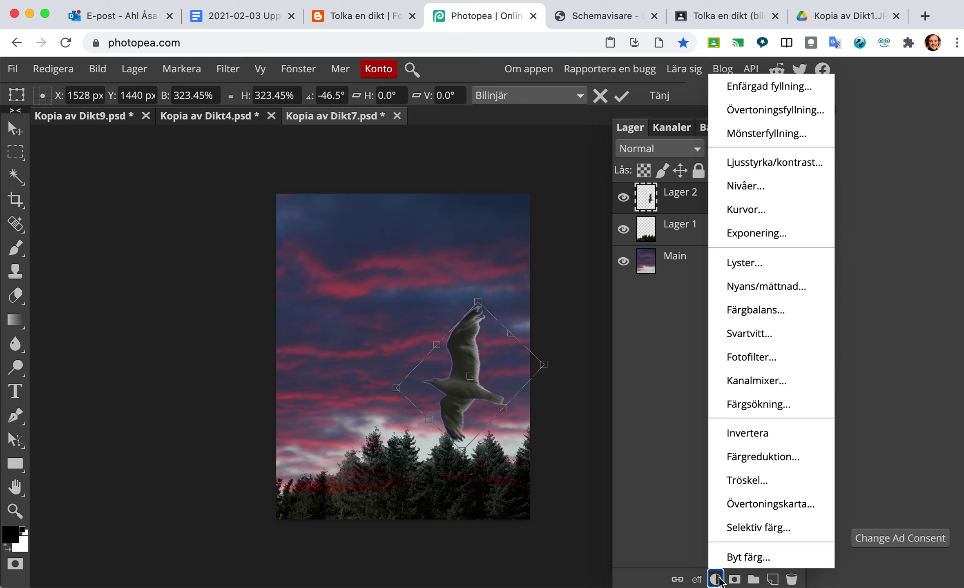
{"action": "left_click", "coordinate": [766, 312]}
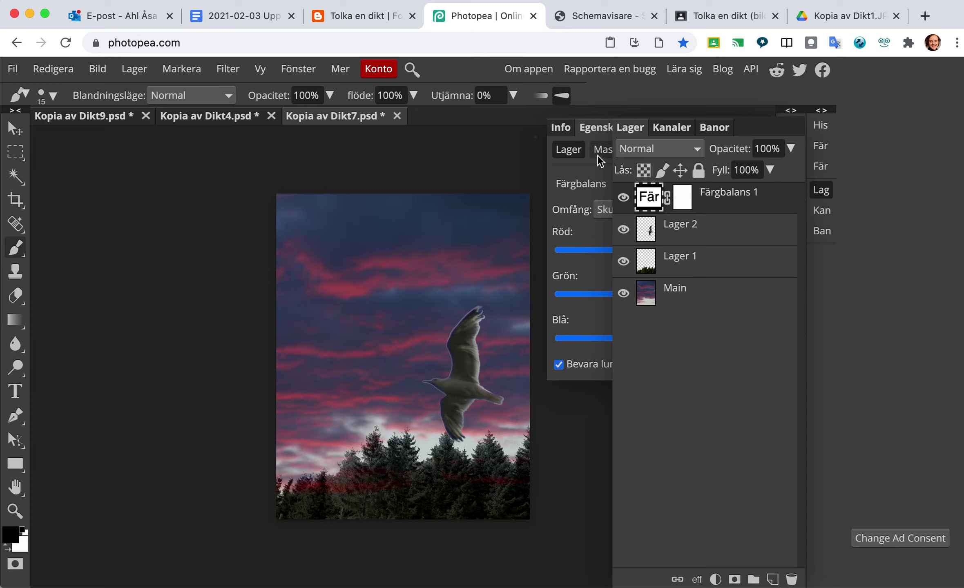
{"action": "left_click", "coordinate": [790, 111]}
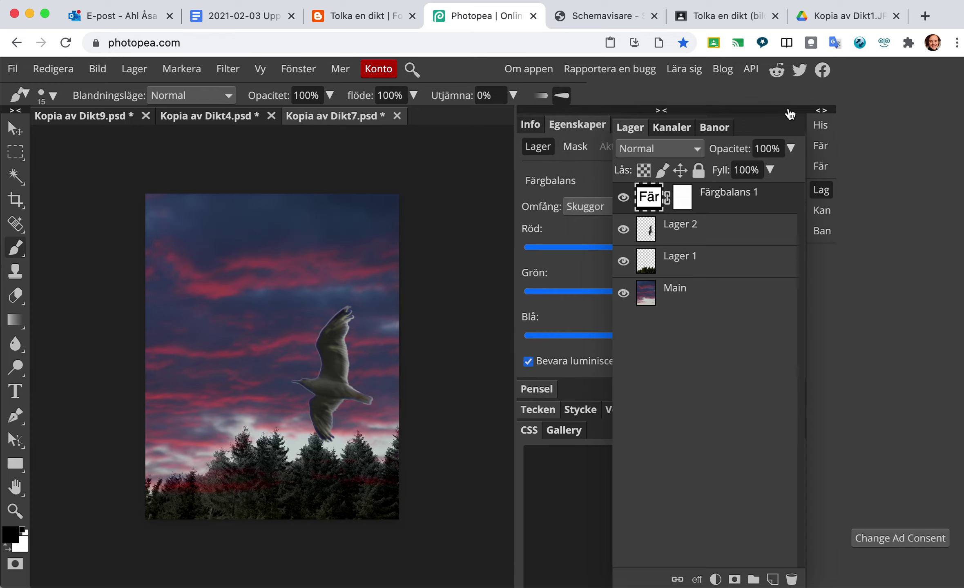
{"action": "left_click", "coordinate": [660, 111]}
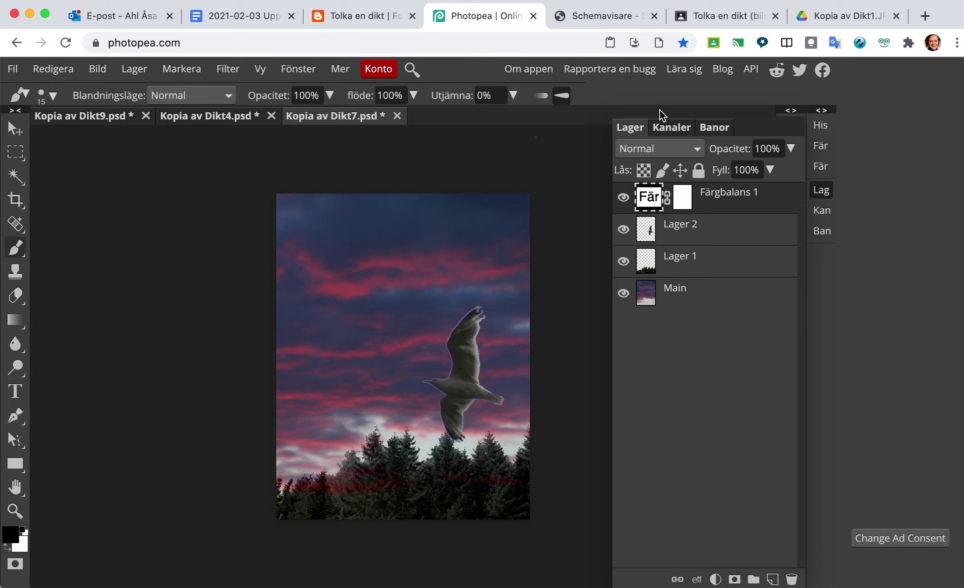
{"action": "left_click", "coordinate": [653, 196]}
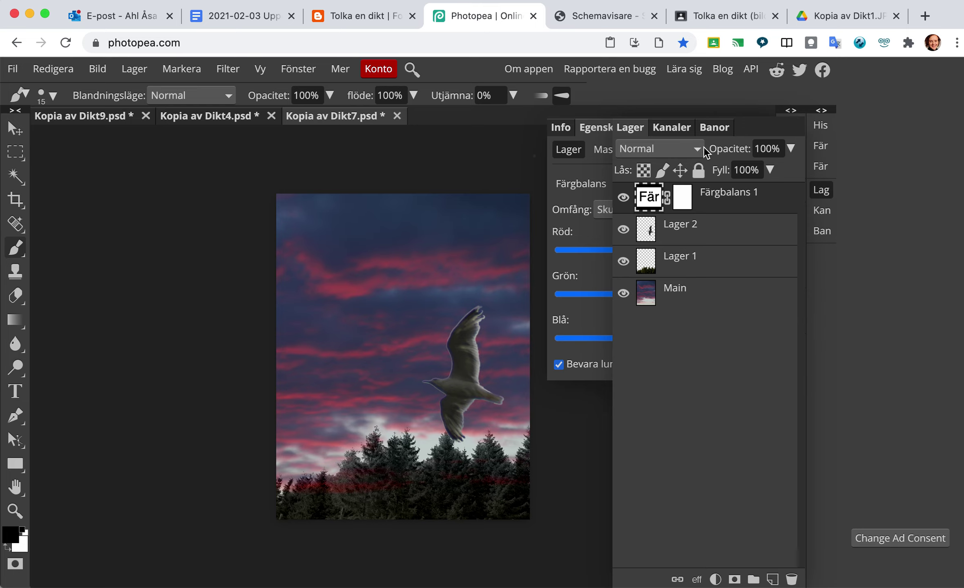
{"action": "left_click", "coordinate": [791, 111]}
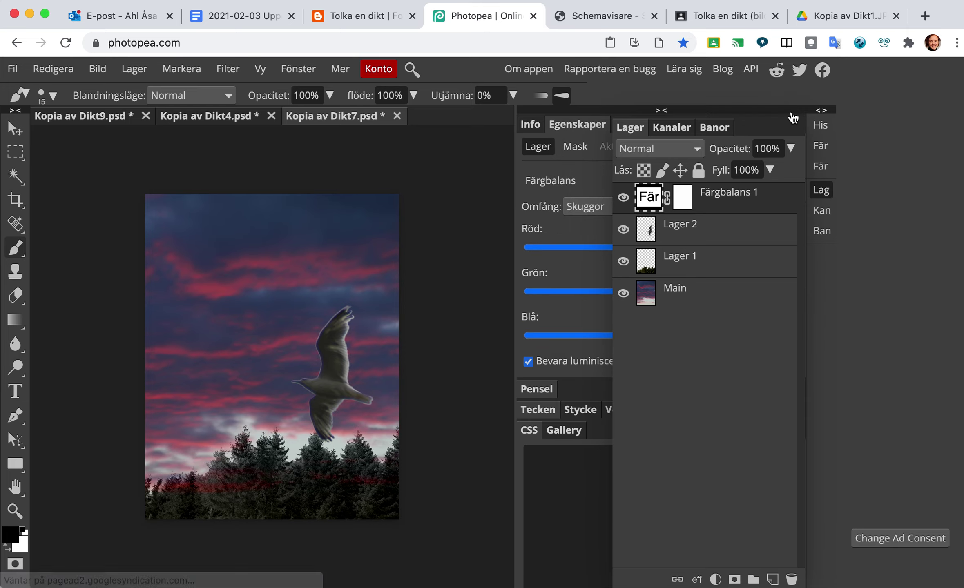
- Set the Color Balance midtones (Mellantoner) to Red 40, Green -22 and Blue 11, with Preserve Luminosity (Bevara luminiscens) turned off
{"action": "left_click", "coordinate": [821, 109]}
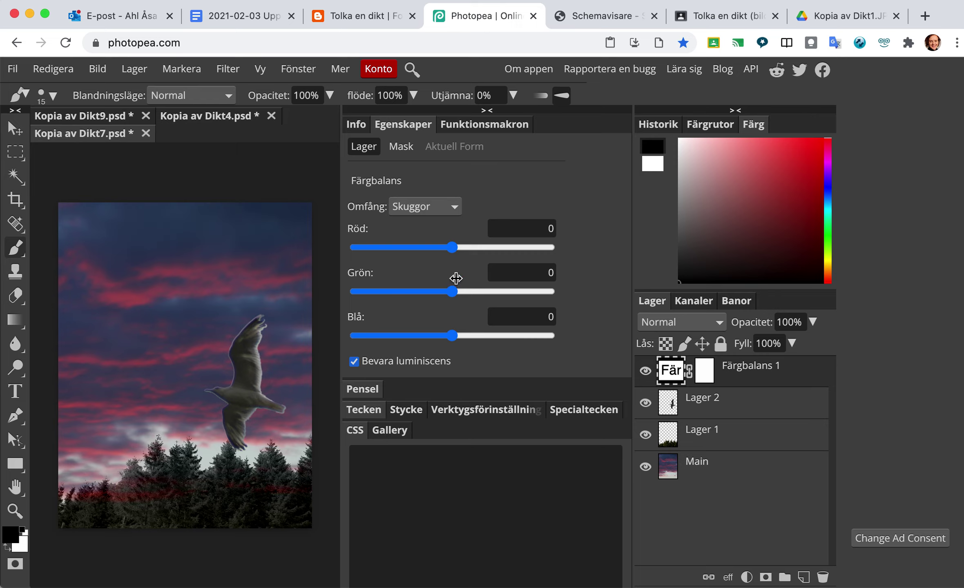
{"action": "left_click", "coordinate": [454, 209]}
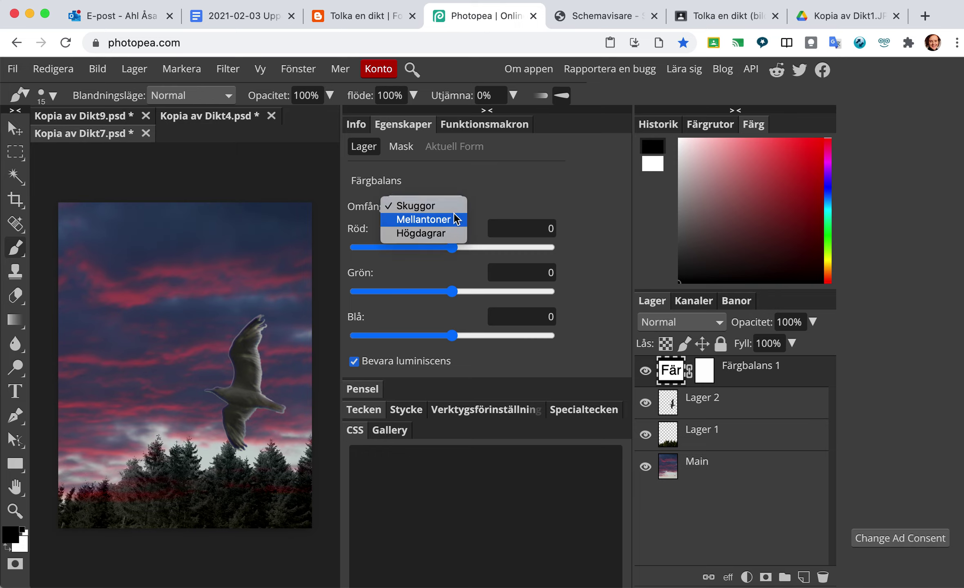
{"action": "left_click", "coordinate": [456, 219]}
{"action": "left_click_drag", "start_coordinate": [452, 248], "coordinate": [463, 247]}
{"action": "left_click", "coordinate": [490, 247]}
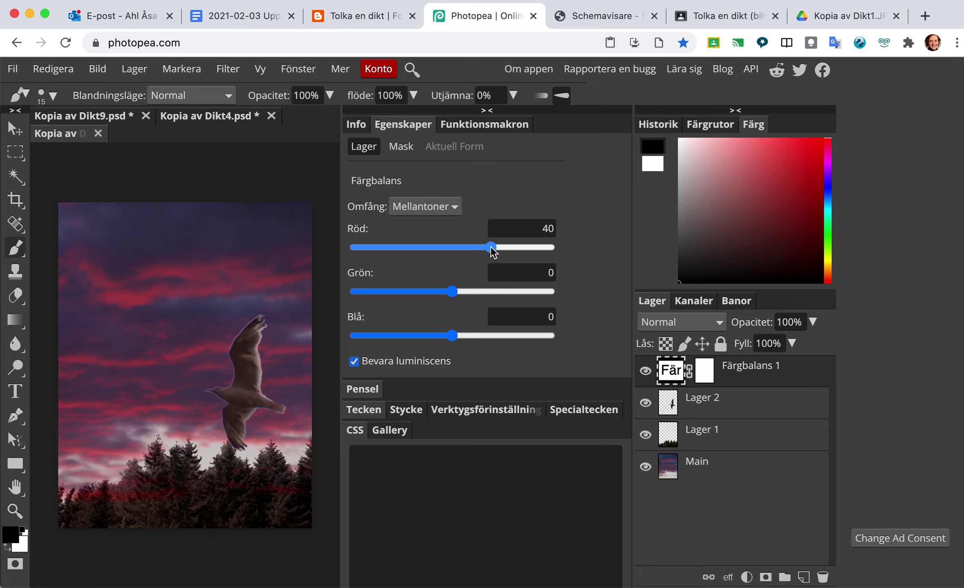
{"action": "left_click", "coordinate": [355, 360]}
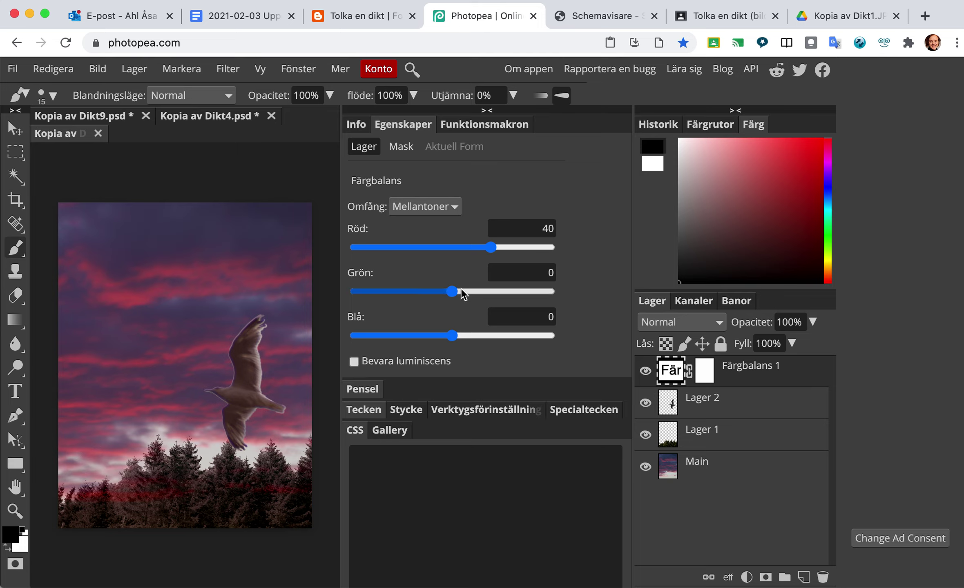
{"action": "left_click_drag", "start_coordinate": [452, 289], "coordinate": [430, 290]}
{"action": "left_click_drag", "start_coordinate": [451, 335], "coordinate": [463, 335]}
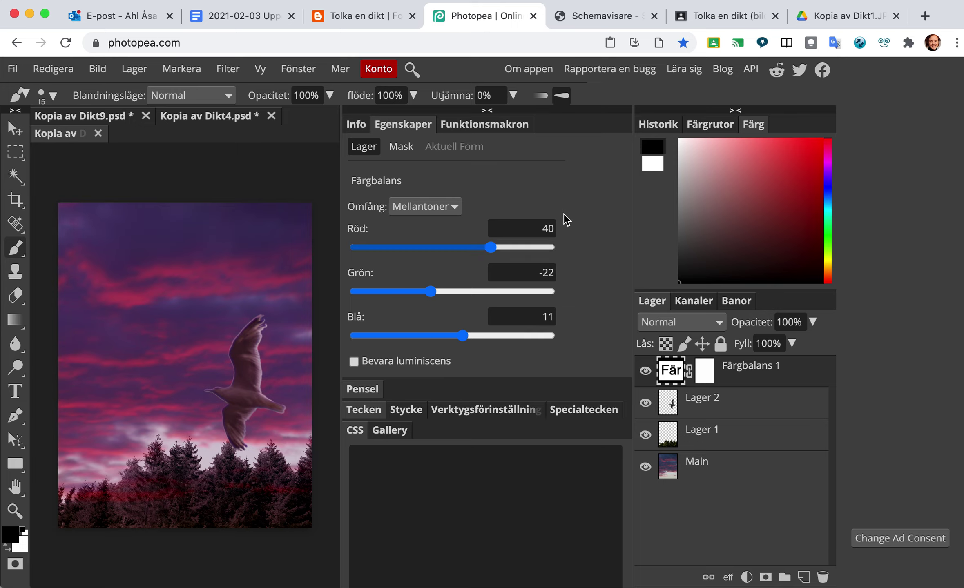
- Collapse the expanded side panels to free space around the image, check the composite, and bring up the layer list
{"action": "left_click", "coordinate": [487, 110]}
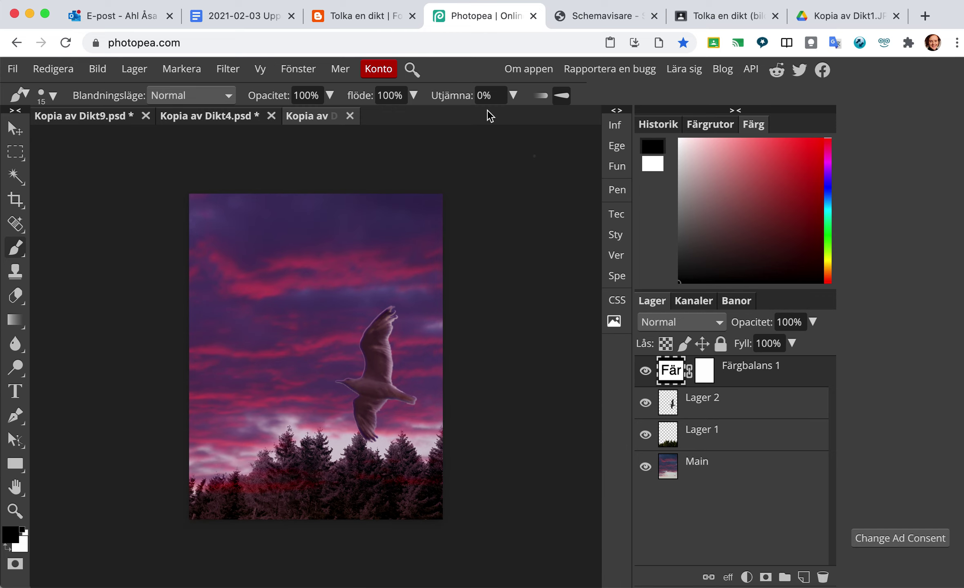
{"action": "left_click", "coordinate": [618, 111]}
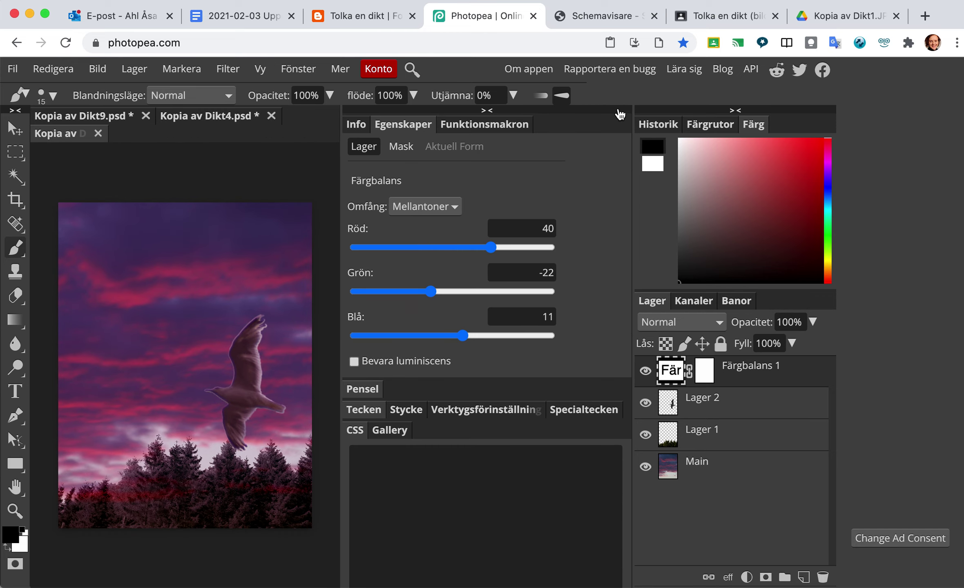
{"action": "left_click", "coordinate": [619, 111]}
{"action": "left_click", "coordinate": [735, 110]}
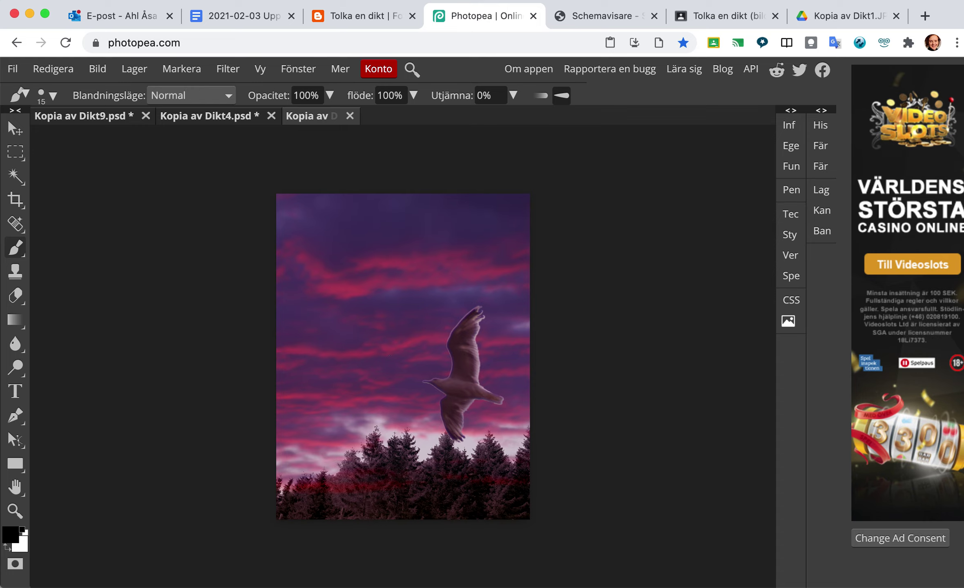
{"action": "scroll", "coordinate": [390, 355], "scroll_direction": "up", "scroll_amount": 3}
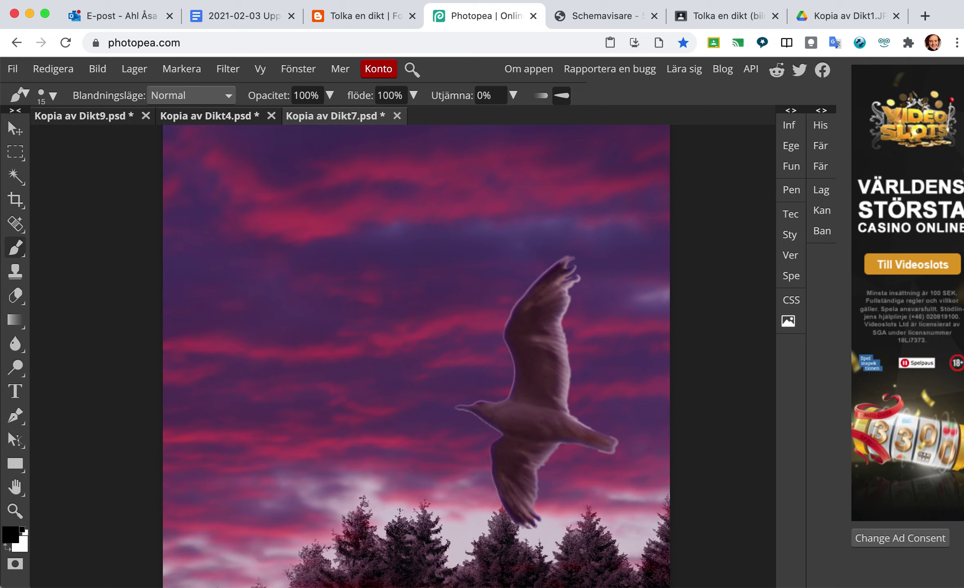
{"action": "scroll", "coordinate": [390, 355], "scroll_direction": "down", "scroll_amount": 4}
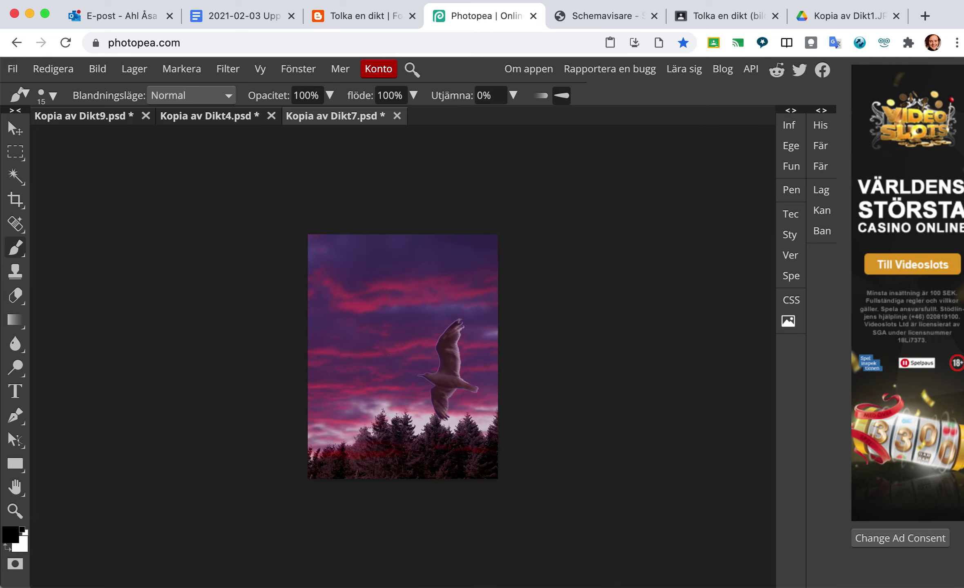
{"action": "scroll", "coordinate": [390, 355], "scroll_direction": "up", "scroll_amount": 1}
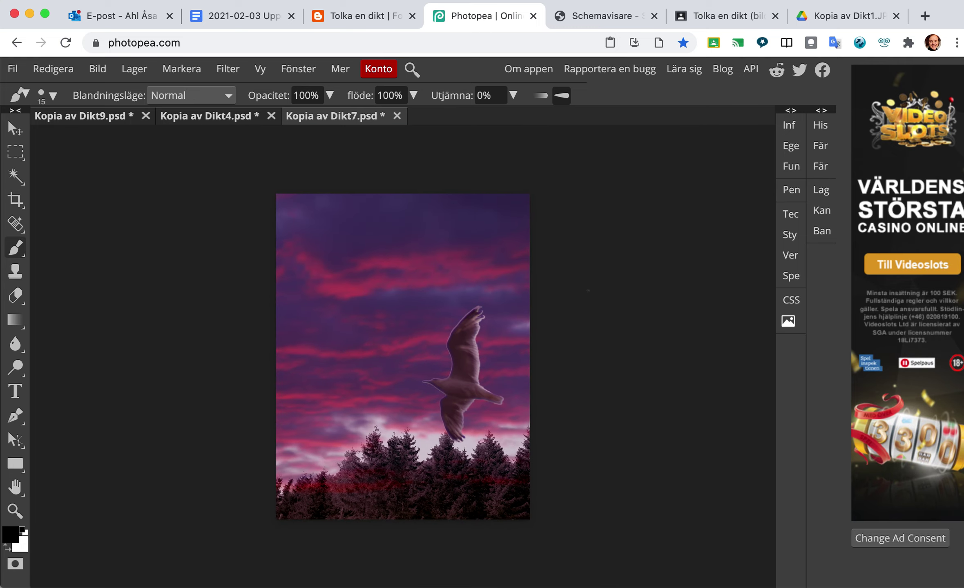
{"action": "left_click", "coordinate": [822, 190]}
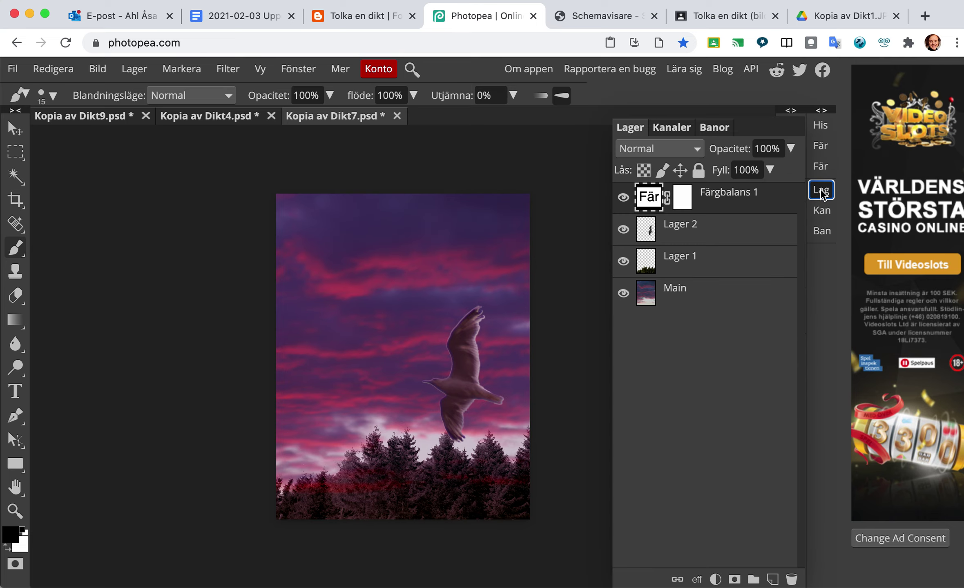
- Try the Main sky layer above the bird and tree layers, and return it to the bottom of the layer stack
{"action": "left_click_drag", "start_coordinate": [703, 297], "coordinate": [705, 218]}
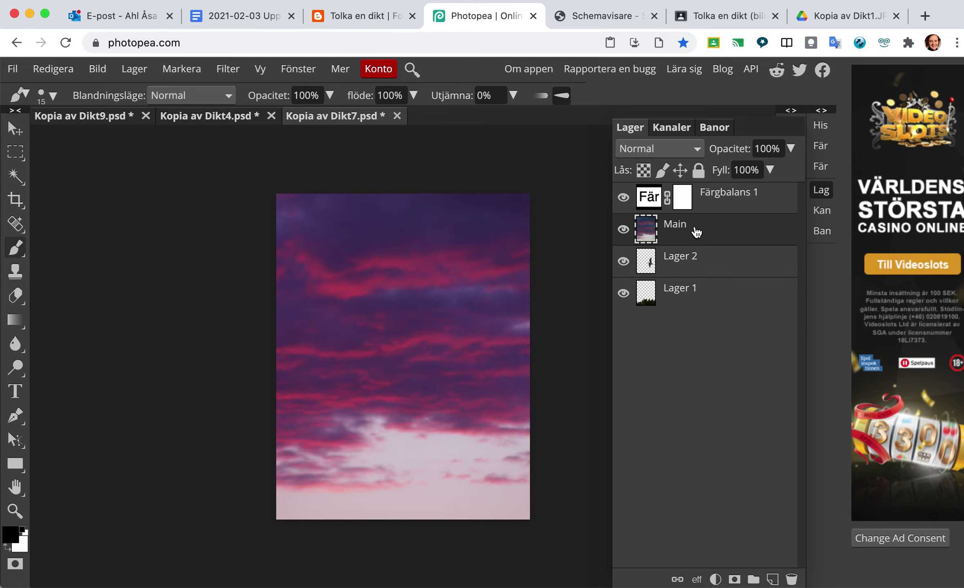
{"action": "left_click_drag", "start_coordinate": [700, 231], "coordinate": [702, 278]}
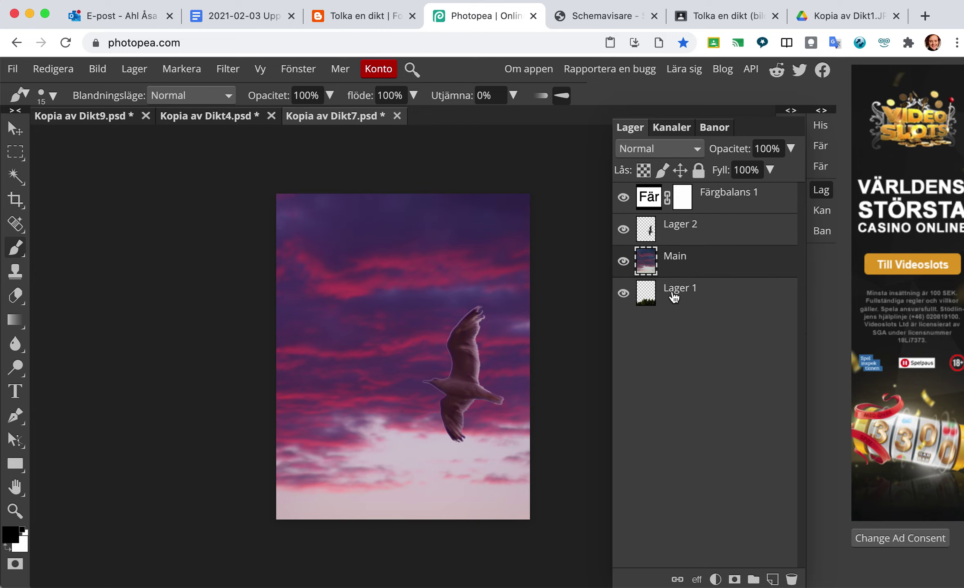
{"action": "left_click_drag", "start_coordinate": [673, 291], "coordinate": [672, 251]}
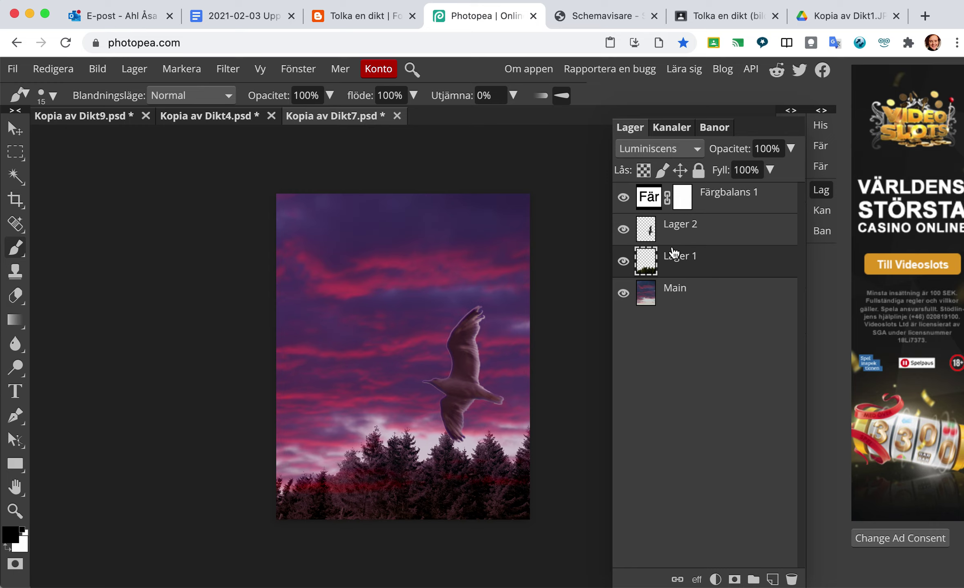
- Place the bird layer (Lager 2) beneath the tree layer (Lager 1) and move the bird to the image's lower left, partly behind the trees
{"action": "left_click_drag", "start_coordinate": [681, 229], "coordinate": [683, 276]}
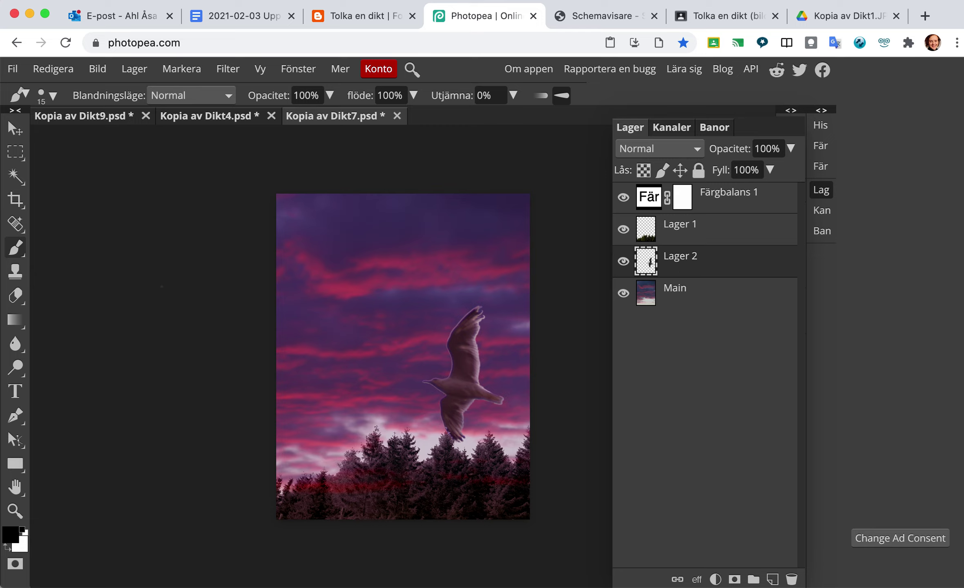
{"action": "left_click", "coordinate": [16, 129]}
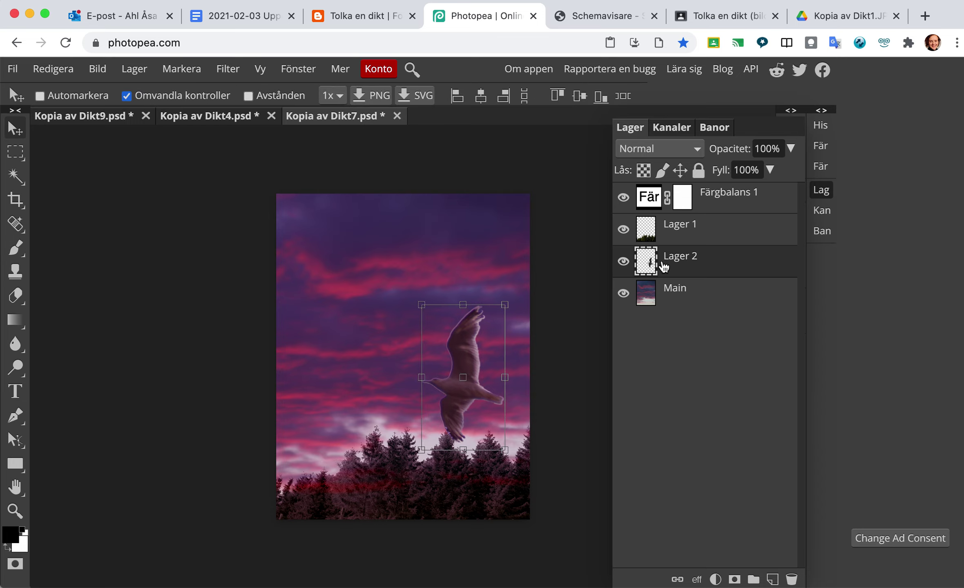
{"action": "left_click_drag", "start_coordinate": [473, 357], "coordinate": [335, 410]}
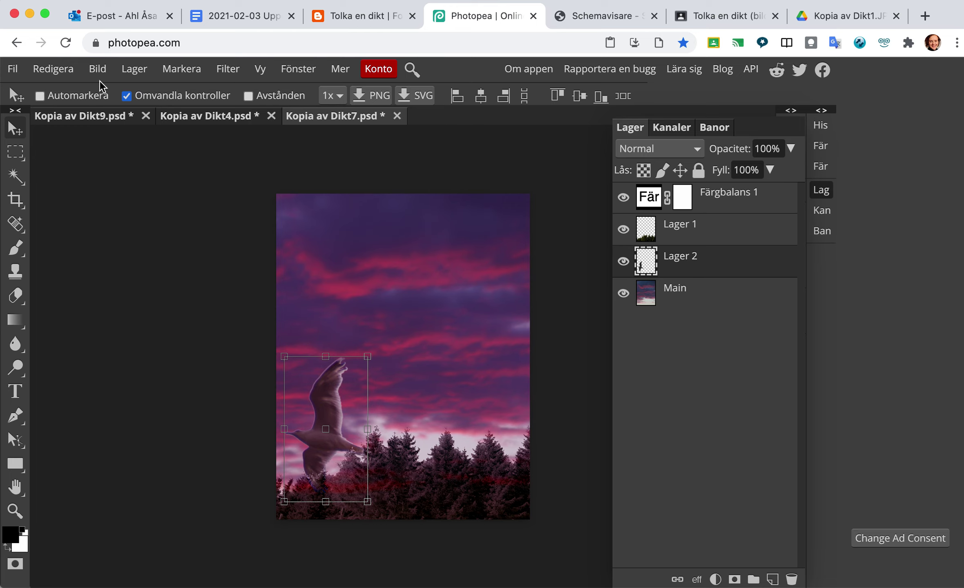
- Flip the bird layer horizontally so the bird faces the opposite direction
{"action": "left_click", "coordinate": [53, 72]}
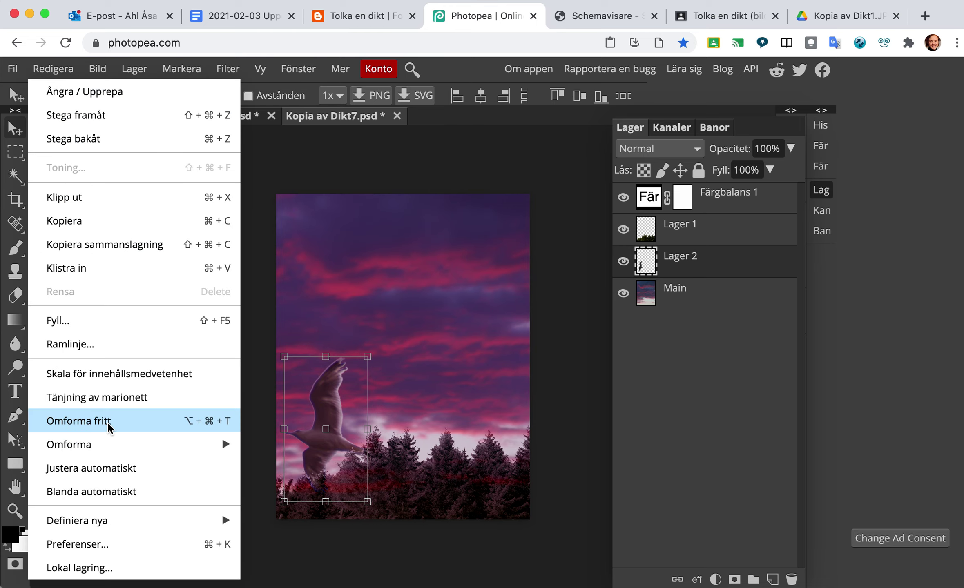
{"action": "mouse_move", "coordinate": [108, 446]}
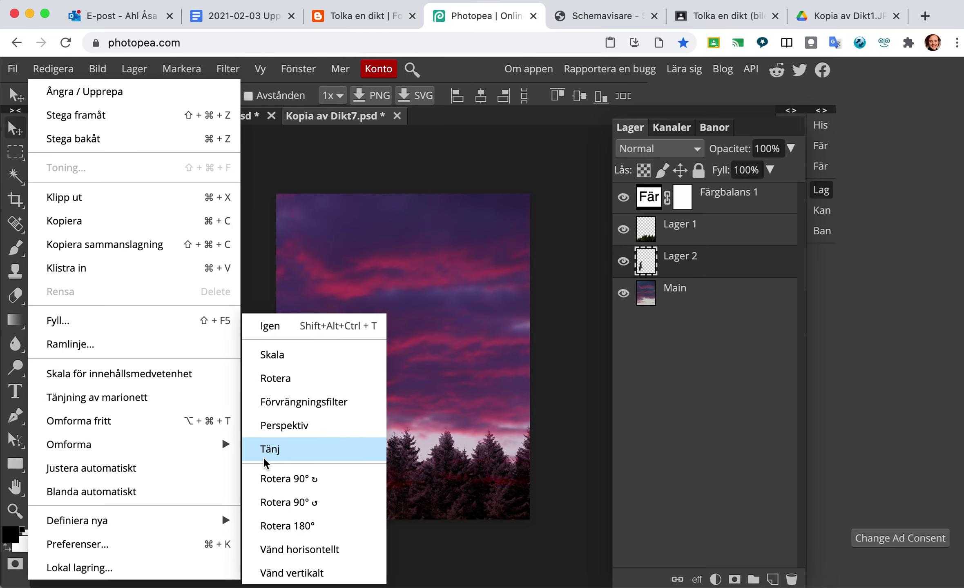
{"action": "left_click", "coordinate": [294, 547]}
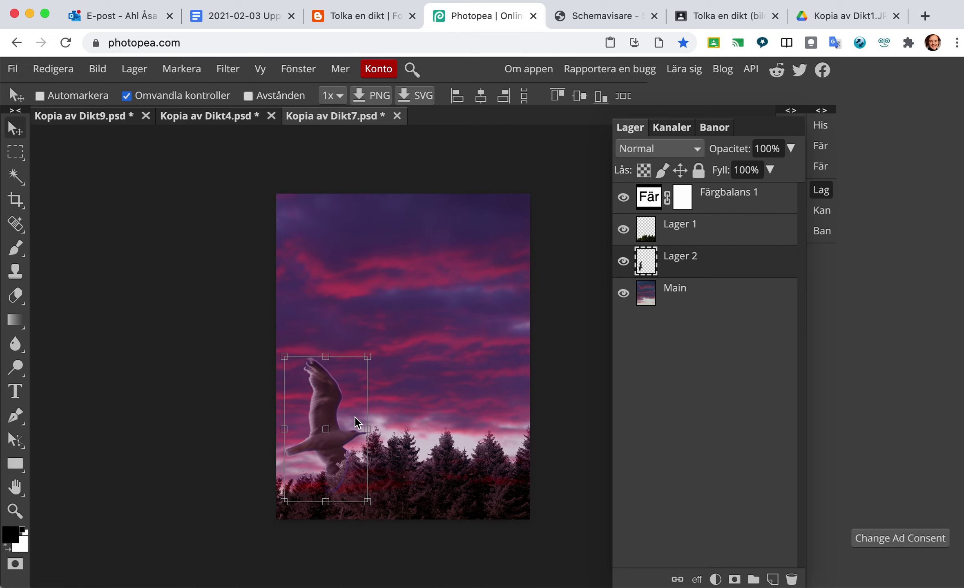
- Raise the bird to about X 435 px, Y 1590 px, rotate it 16.4°, and select the Main layer
{"action": "left_click_drag", "start_coordinate": [336, 432], "coordinate": [338, 394]}
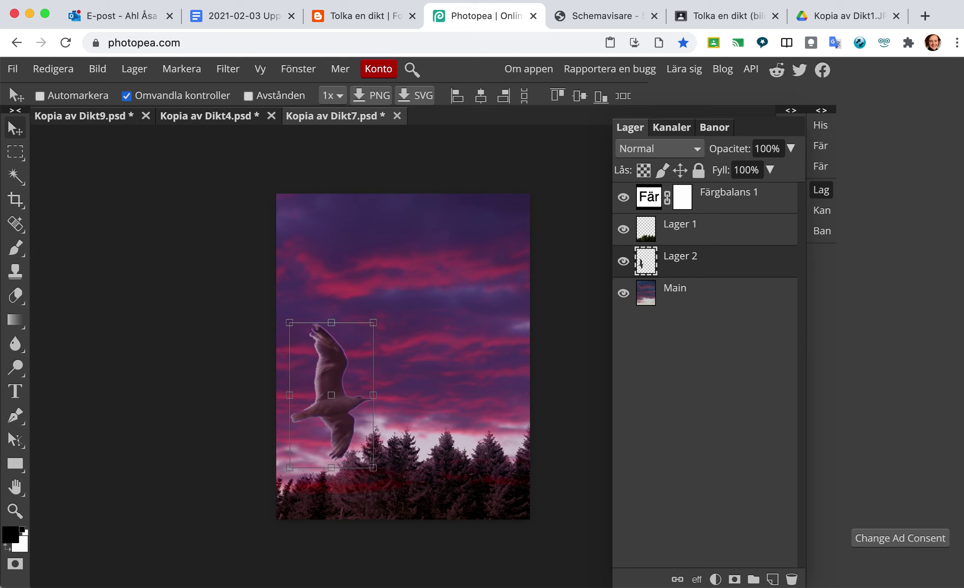
{"action": "left_click_drag", "start_coordinate": [384, 307], "coordinate": [411, 322]}
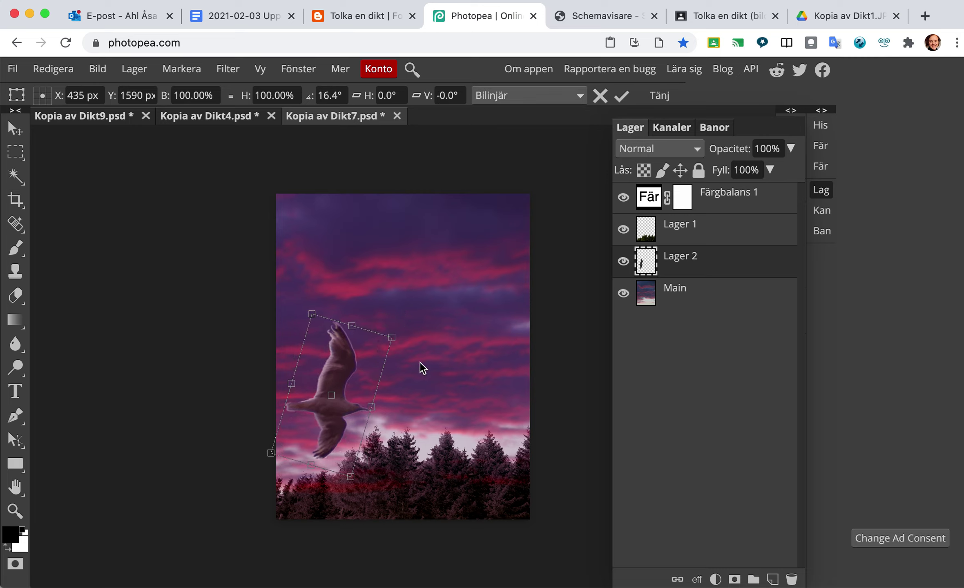
{"action": "left_click", "coordinate": [687, 289]}
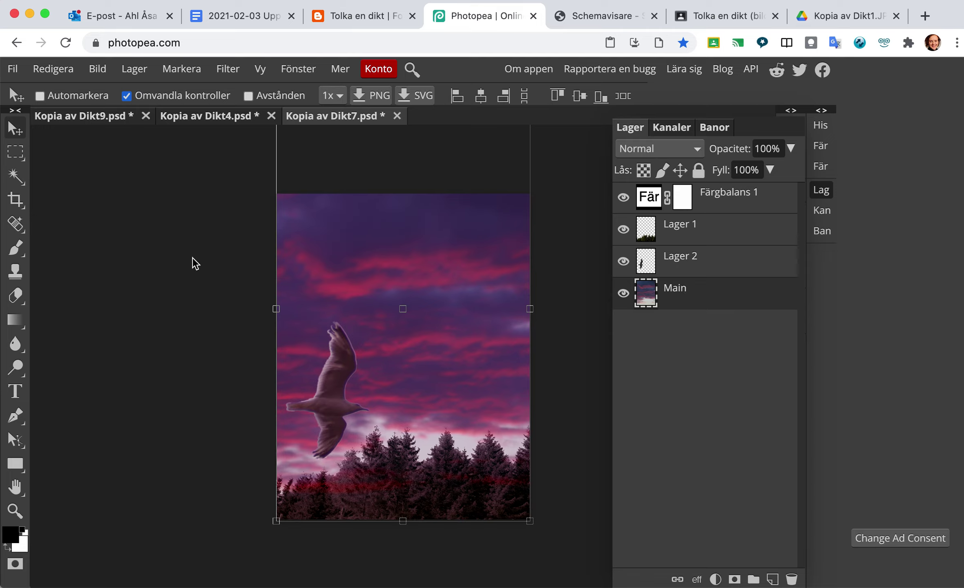
- Export the finished composite as a JPG at 2000 × 2571 px and 70% quality, without metadata
{"action": "left_click", "coordinate": [14, 70]}
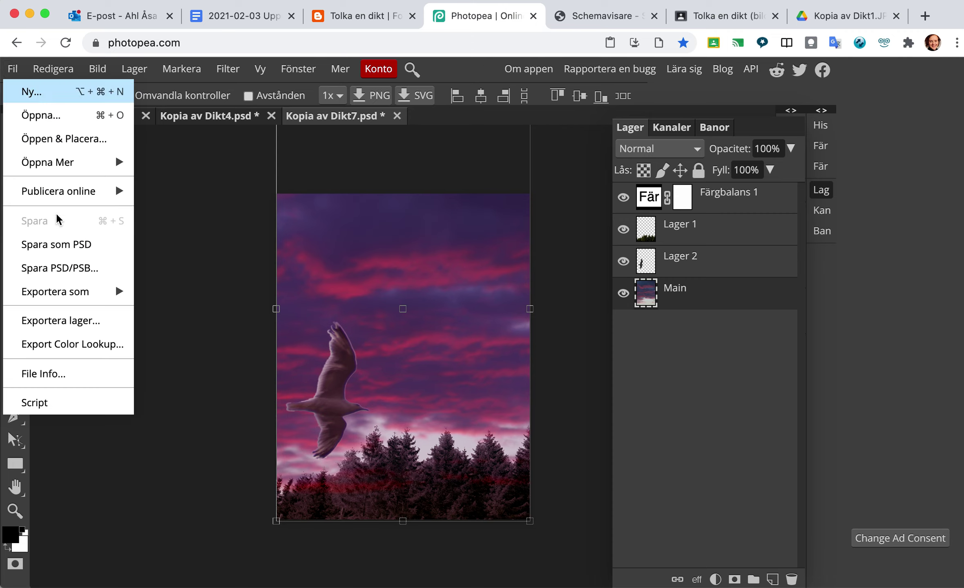
{"action": "mouse_move", "coordinate": [61, 302]}
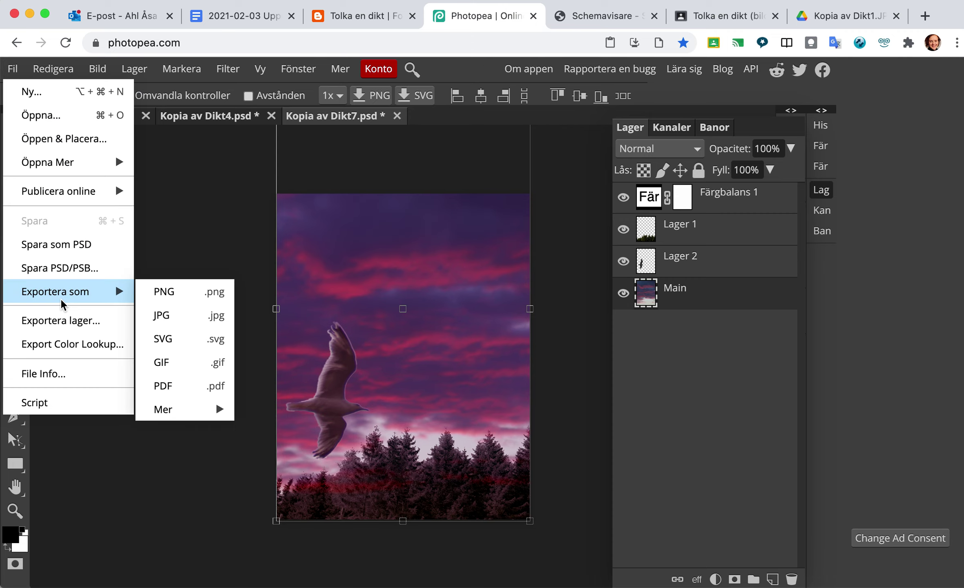
{"action": "left_click", "coordinate": [162, 316]}
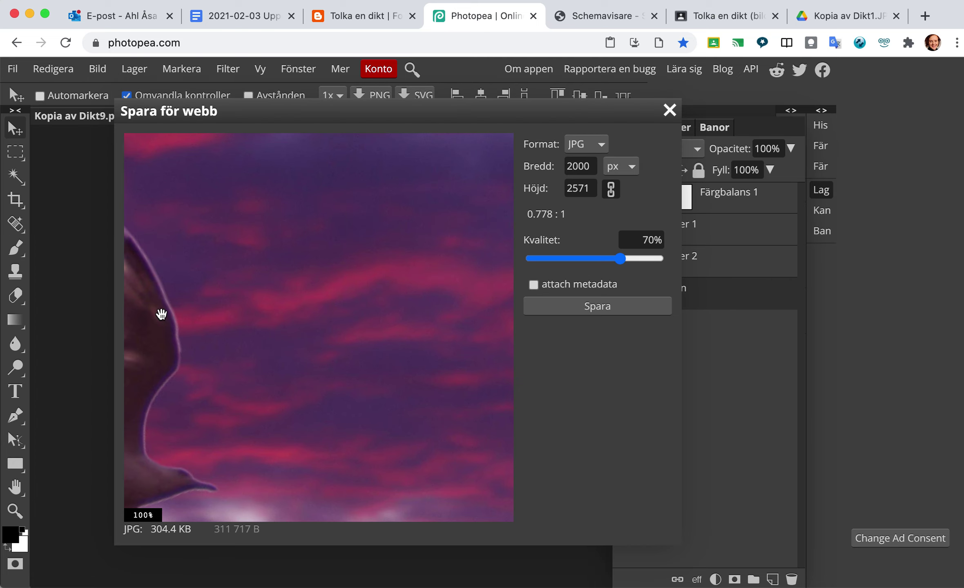
{"action": "left_click", "coordinate": [609, 306]}
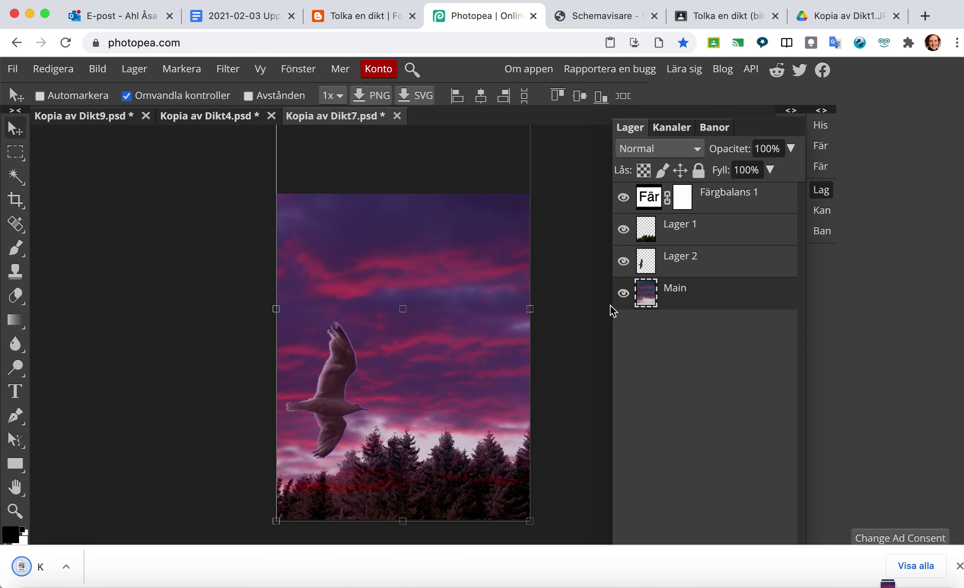